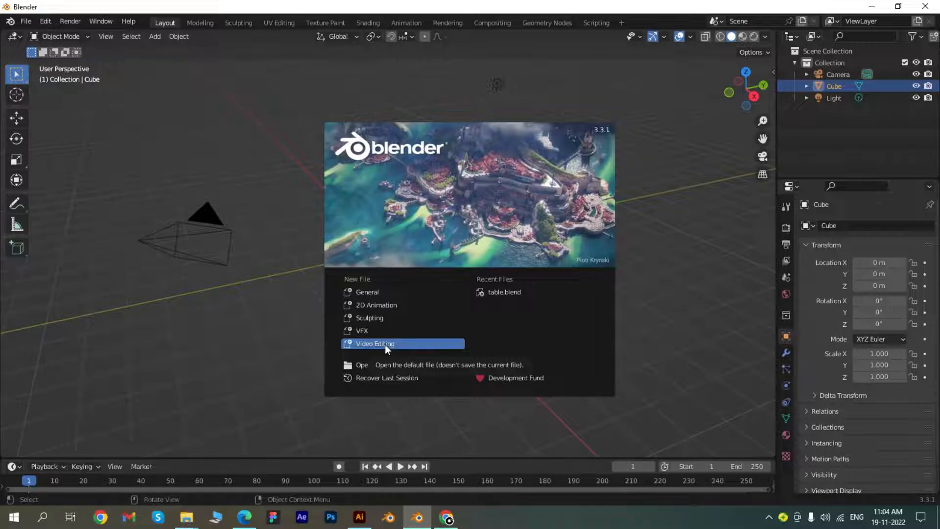
Start a new General file and view the default cube from slightly different angles
{"action": "left_click", "coordinate": [371, 292]}
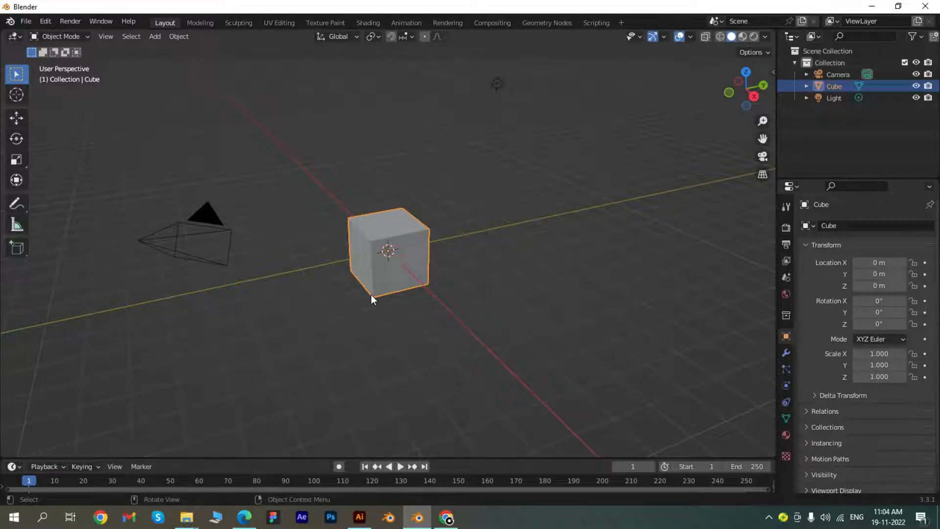
{"action": "left_click", "coordinate": [913, 376]}
{"action": "middle_click_drag", "start_coordinate": [438, 269], "coordinate": [412, 272]}
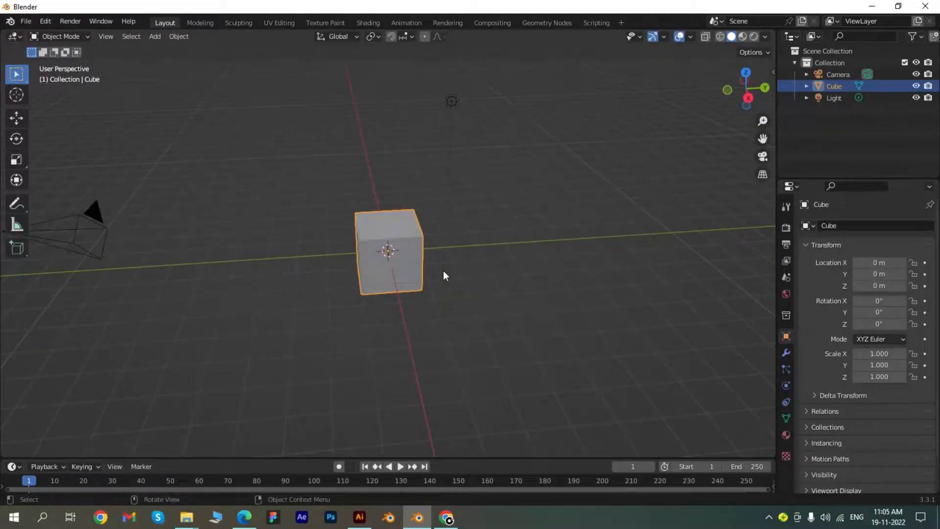
{"action": "middle_click_drag", "start_coordinate": [445, 273], "coordinate": [470, 263]}
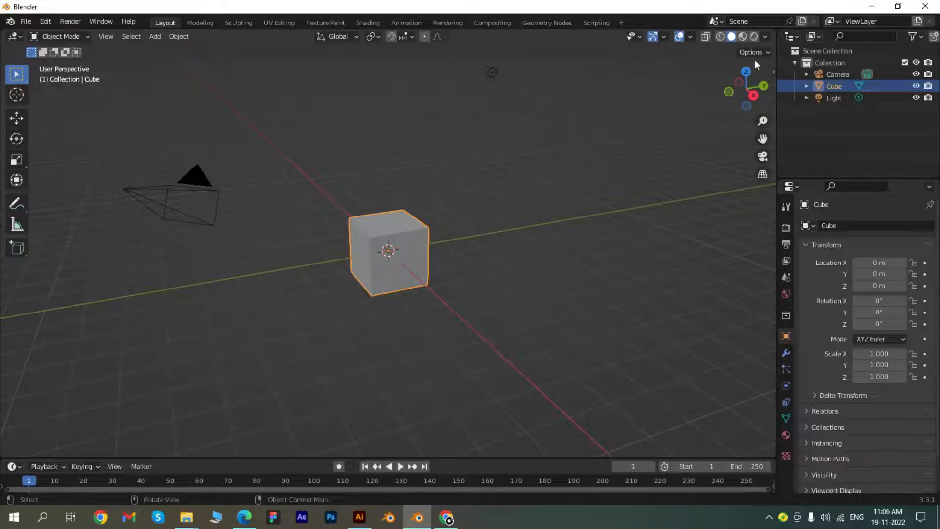
View the cube from the top, back and right orthographic viewpoints, and return to a rotated user perspective
{"action": "mouse_move", "coordinate": [755, 78]}
{"action": "left_mouse_down"}
{"action": "mouse_move", "coordinate": [744, 88]}
{"action": "mouse_move", "coordinate": [746, 78]}
{"action": "left_mouse_up"}
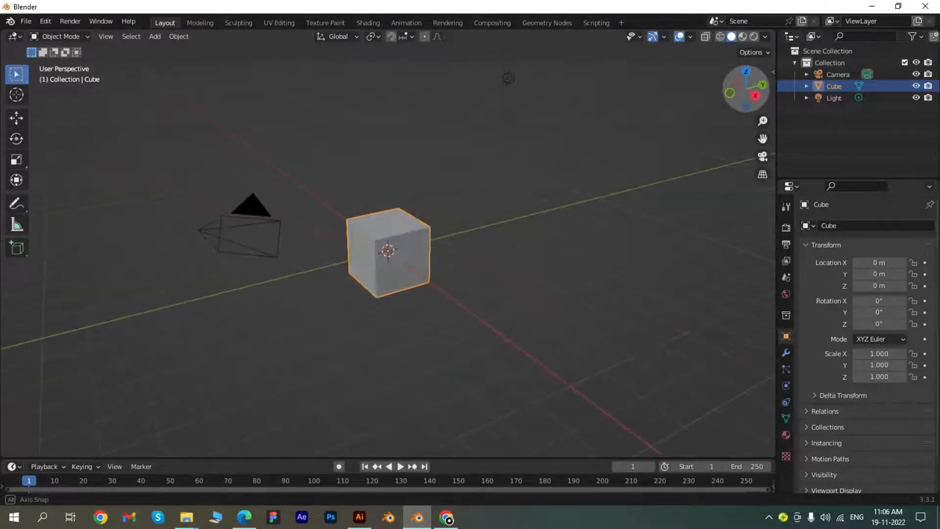
{"action": "left_click", "coordinate": [746, 72]}
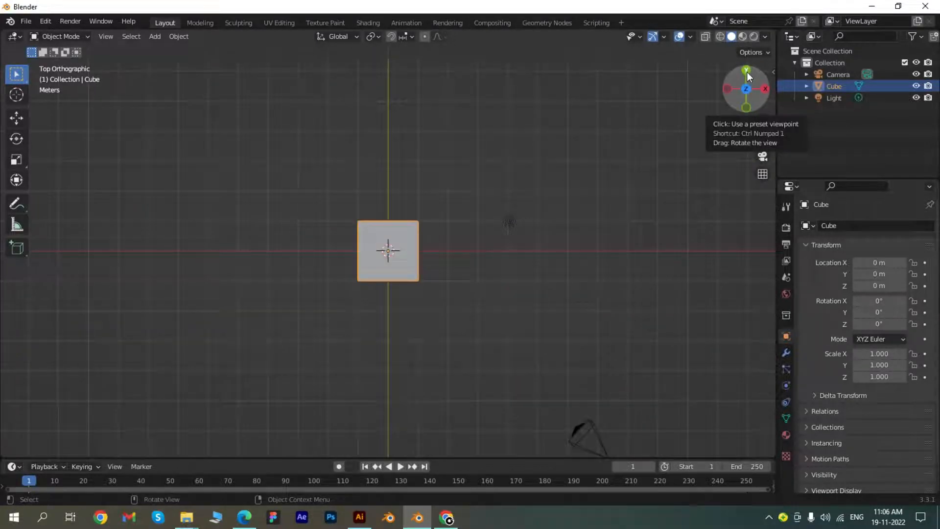
{"action": "left_click", "coordinate": [746, 72]}
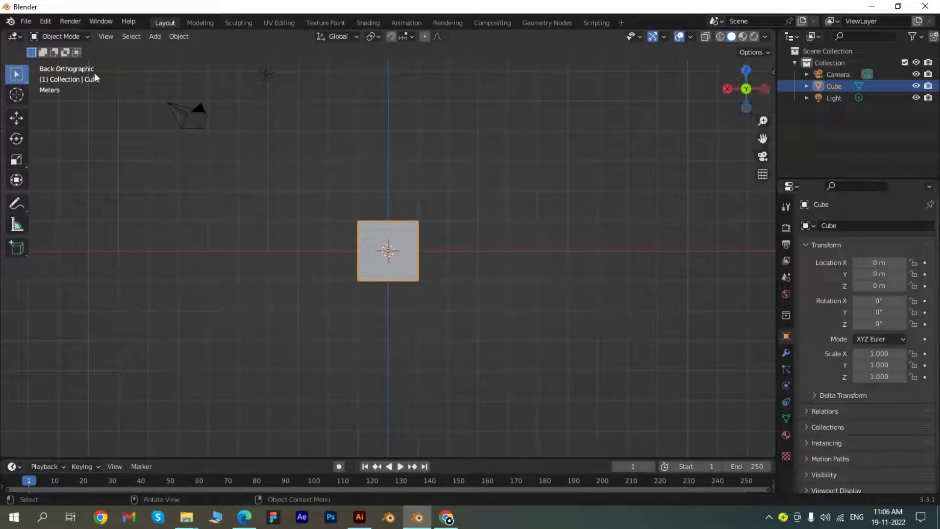
{"action": "left_click", "coordinate": [728, 89]}
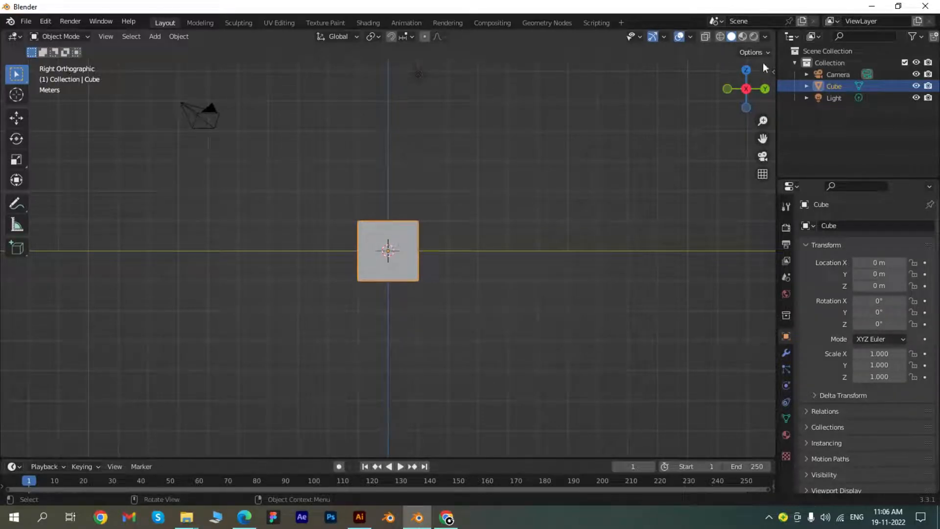
{"action": "mouse_move", "coordinate": [746, 89]}
{"action": "left_mouse_down"}
{"action": "mouse_move", "coordinate": [732, 103]}
{"action": "mouse_move", "coordinate": [758, 84]}
{"action": "left_mouse_up"}
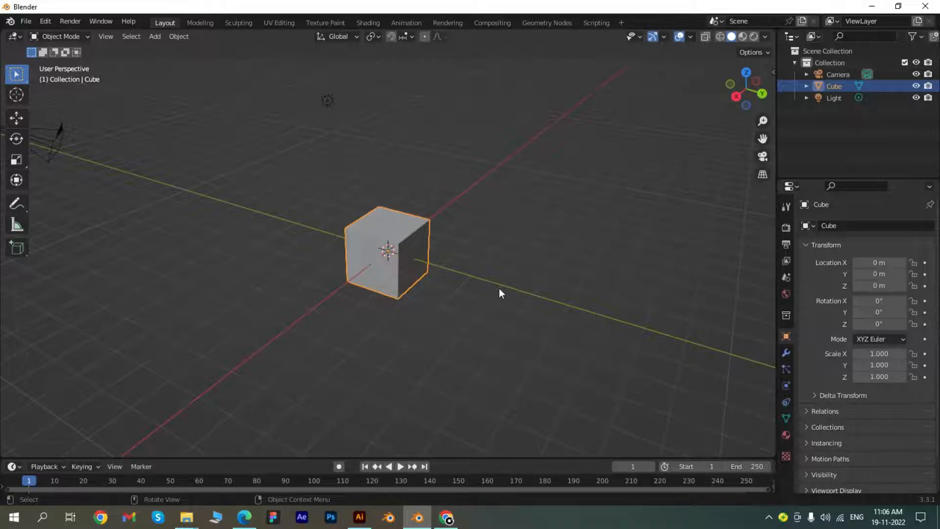
{"action": "scroll", "coordinate": [497, 291], "scroll_direction": "down", "scroll_amount": 3}
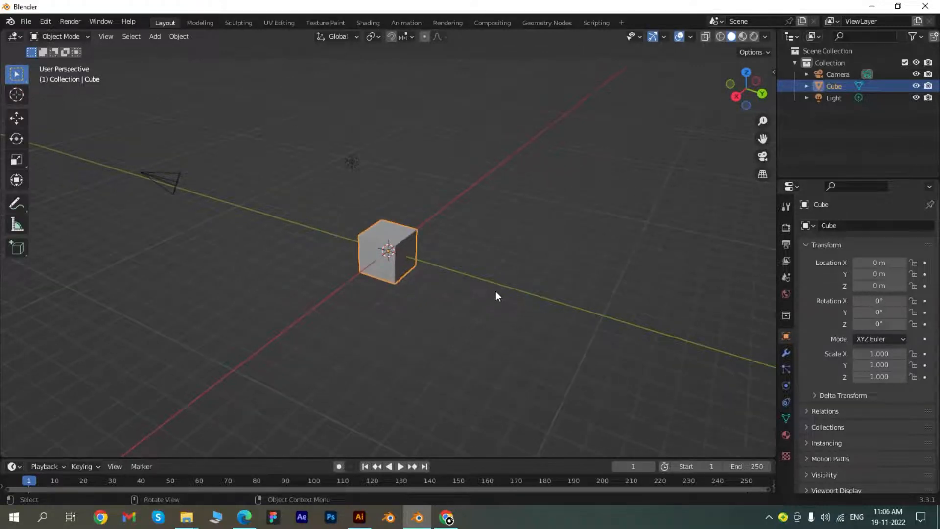
Select the camera, the cube and the light one after another to locate each in the scene
{"action": "left_click", "coordinate": [845, 74]}
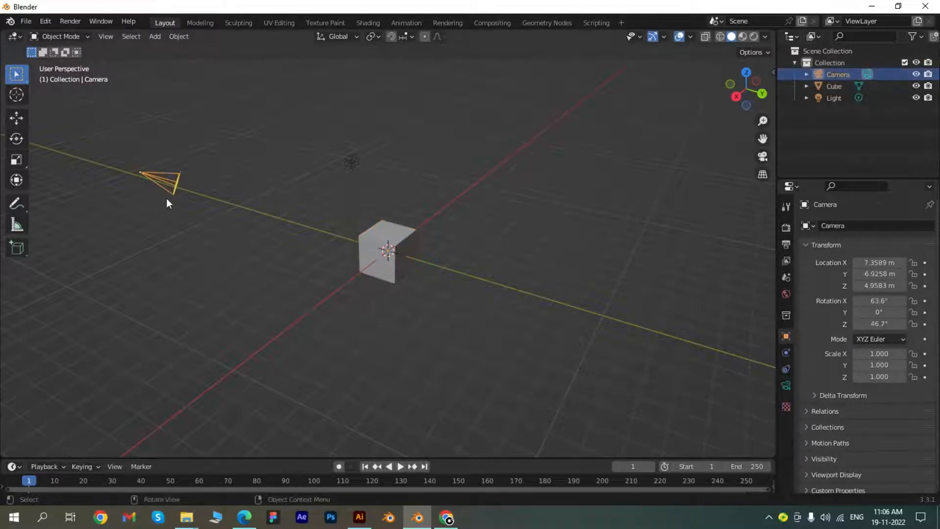
{"action": "left_click", "coordinate": [839, 87]}
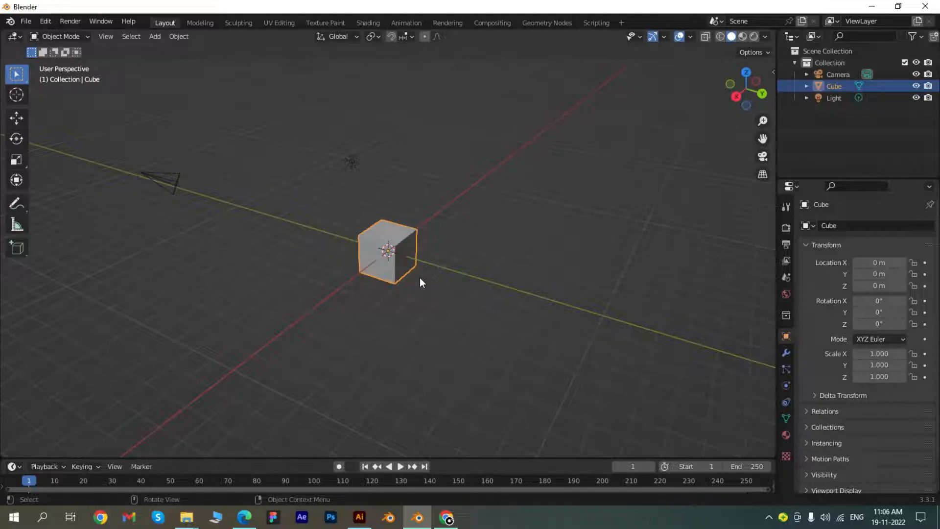
{"action": "left_click", "coordinate": [833, 98]}
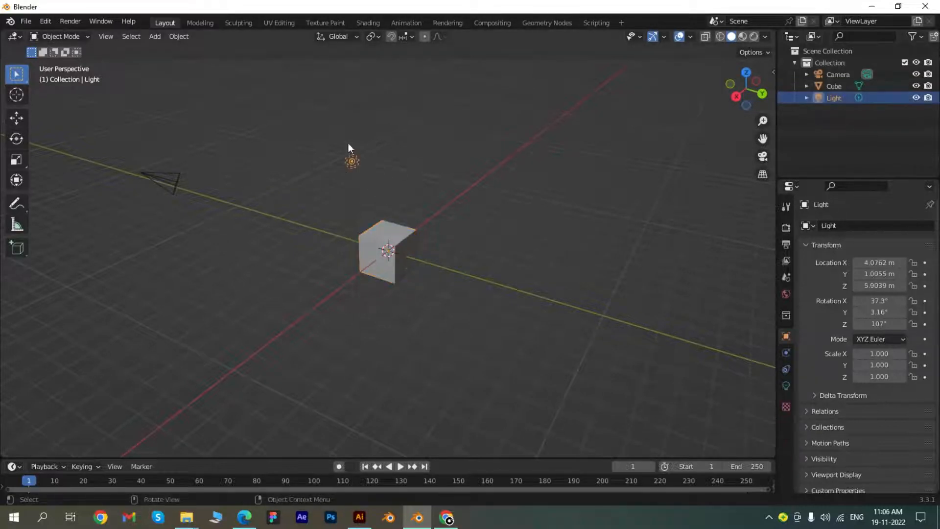
Examine the cube and its surroundings at closer and farther zoom levels, finishing with a close view
{"action": "scroll", "coordinate": [417, 251], "scroll_direction": "up", "scroll_amount": 4}
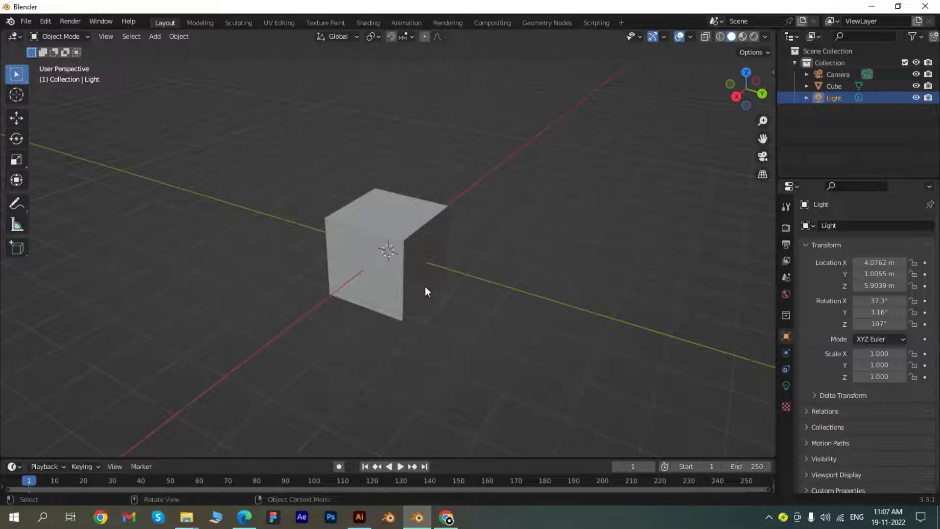
{"action": "scroll", "coordinate": [425, 286], "scroll_direction": "down", "scroll_amount": 2}
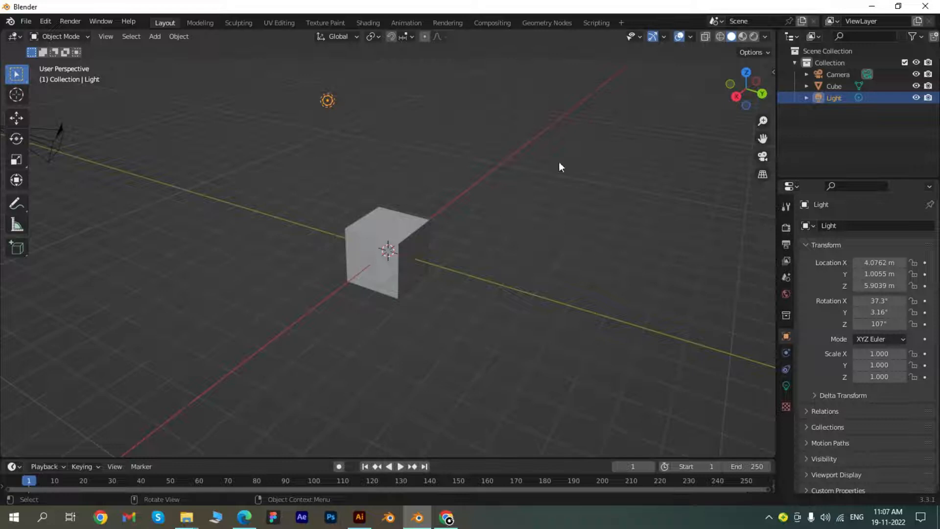
{"action": "mouse_move", "coordinate": [762, 121]}
{"action": "left_mouse_down"}
{"action": "mouse_move", "coordinate": [762, 90]}
{"action": "mouse_move", "coordinate": [761, 121]}
{"action": "left_mouse_up"}
{"action": "scroll", "coordinate": [452, 208], "scroll_direction": "down", "scroll_amount": 4}
{"action": "scroll", "coordinate": [443, 219], "scroll_direction": "up", "scroll_amount": 5}
{"action": "scroll", "coordinate": [443, 218], "scroll_direction": "down", "scroll_amount": 4}
{"action": "scroll", "coordinate": [443, 219], "scroll_direction": "up", "scroll_amount": 4}
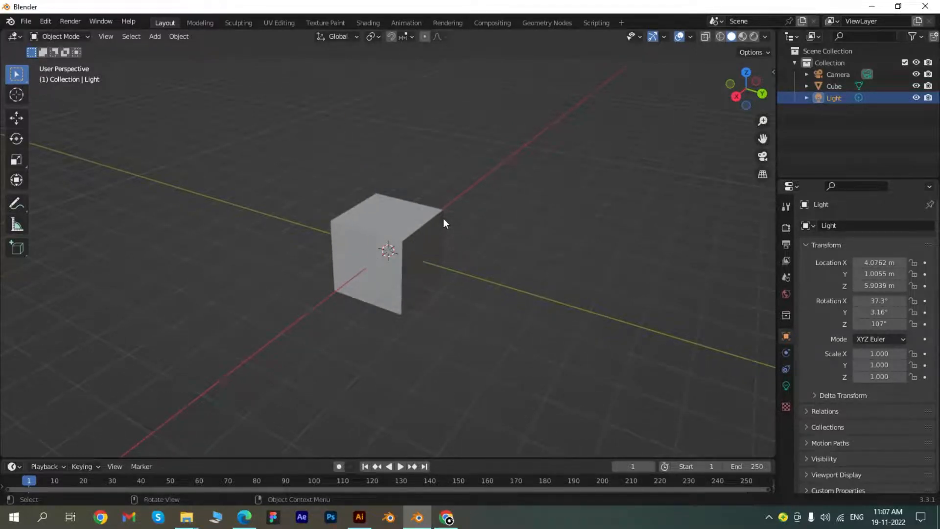
{"action": "scroll", "coordinate": [443, 222], "scroll_direction": "down", "scroll_amount": 4}
{"action": "scroll", "coordinate": [457, 220], "scroll_direction": "up", "scroll_amount": 2}
{"action": "scroll", "coordinate": [457, 219], "scroll_direction": "down", "scroll_amount": 2}
{"action": "scroll", "coordinate": [468, 216], "scroll_direction": "up", "scroll_amount": 2}
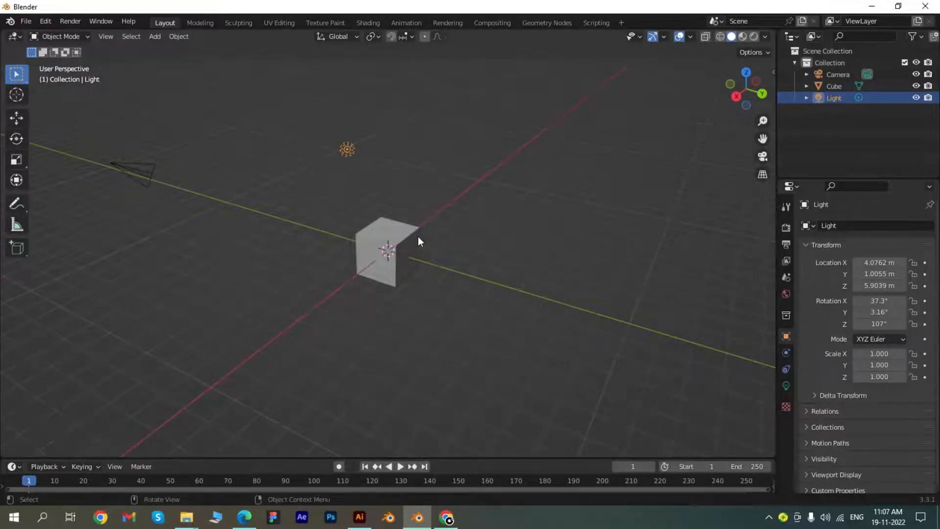
{"action": "scroll", "coordinate": [520, 318], "scroll_direction": "up", "scroll_amount": 5}
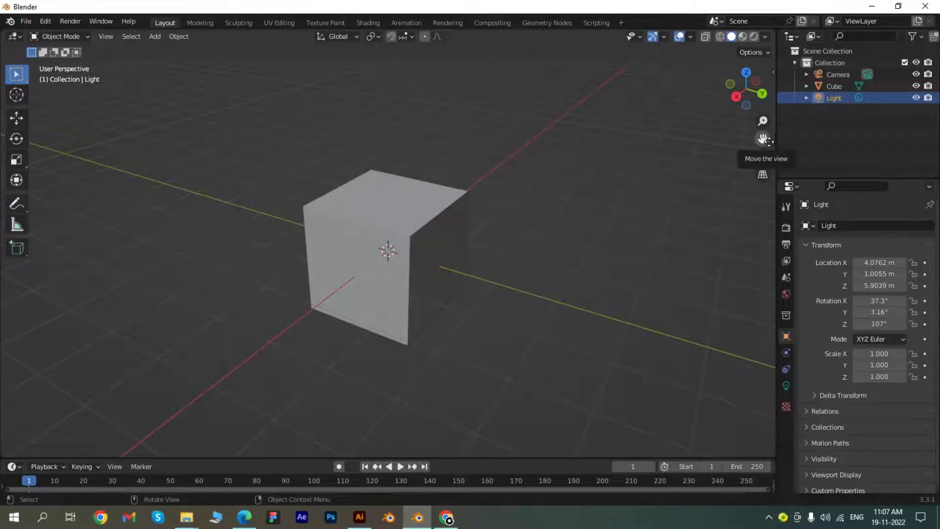
Start the Shortcut VUr input display and collapse its settings
{"action": "left_click", "coordinate": [772, 72]}
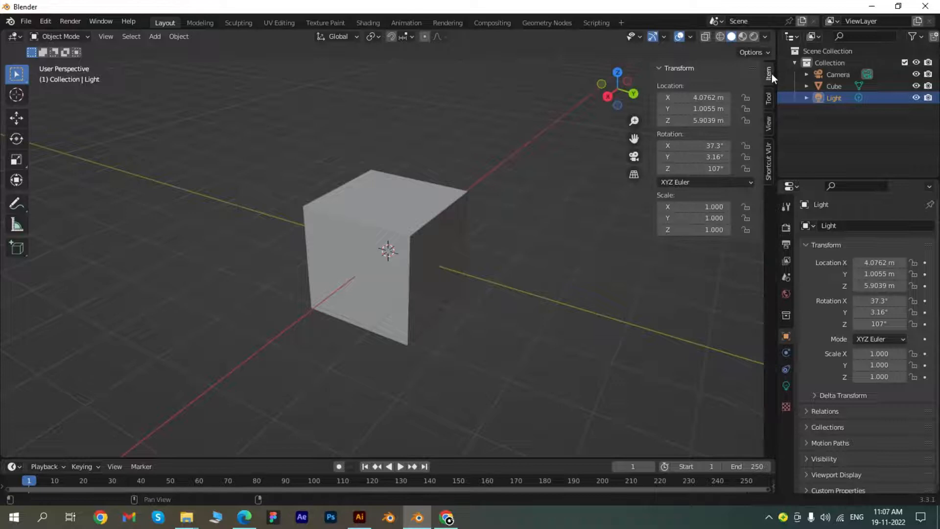
{"action": "left_click", "coordinate": [769, 167]}
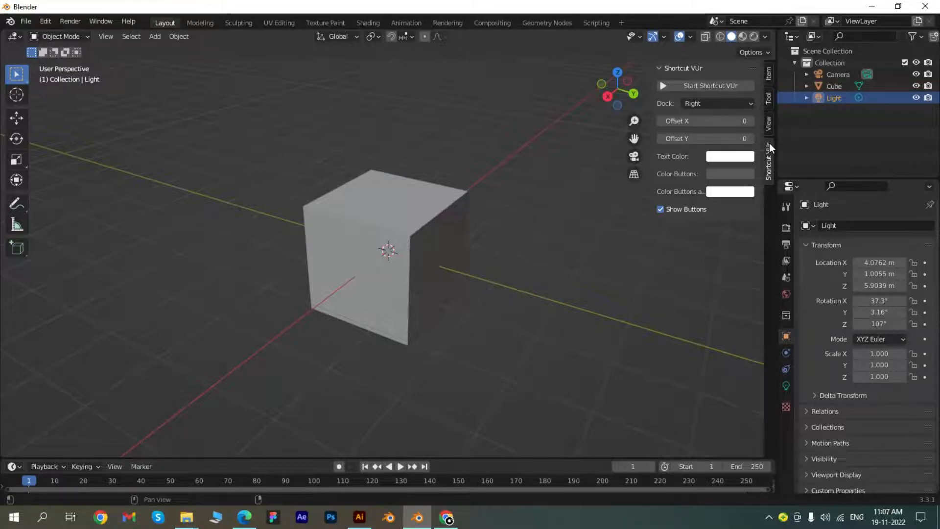
{"action": "left_click", "coordinate": [664, 85]}
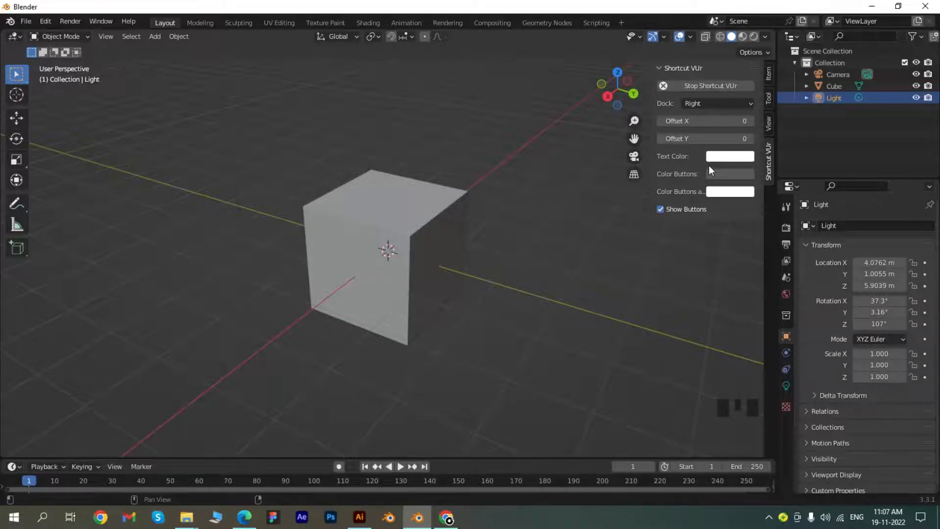
{"action": "left_click", "coordinate": [657, 67]}
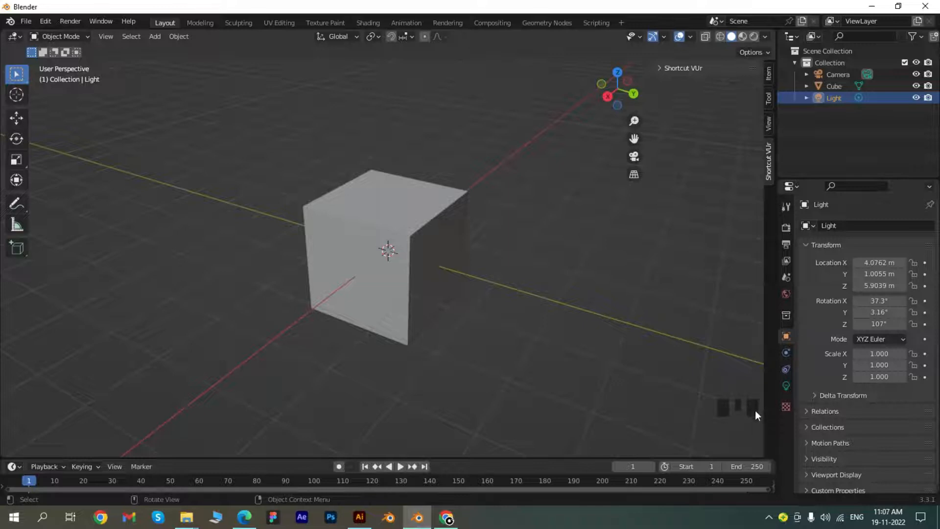
Test the Shortcut VUr display with repeated zooming and mouse actions in the viewport, leaving the light deselected
{"action": "scroll", "coordinate": [745, 410], "scroll_direction": "up", "scroll_amount": 2}
{"action": "scroll", "coordinate": [745, 409], "scroll_direction": "down", "scroll_amount": 3}
{"action": "scroll", "coordinate": [745, 409], "scroll_direction": "up", "scroll_amount": 4}
{"action": "scroll", "coordinate": [745, 409], "scroll_direction": "down", "scroll_amount": 3}
{"action": "scroll", "coordinate": [745, 409], "scroll_direction": "up", "scroll_amount": 2}
{"action": "scroll", "coordinate": [745, 409], "scroll_direction": "down", "scroll_amount": 1}
{"action": "scroll", "coordinate": [745, 409], "scroll_direction": "up", "scroll_amount": 2}
{"action": "scroll", "coordinate": [744, 409], "scroll_direction": "down", "scroll_amount": 2}
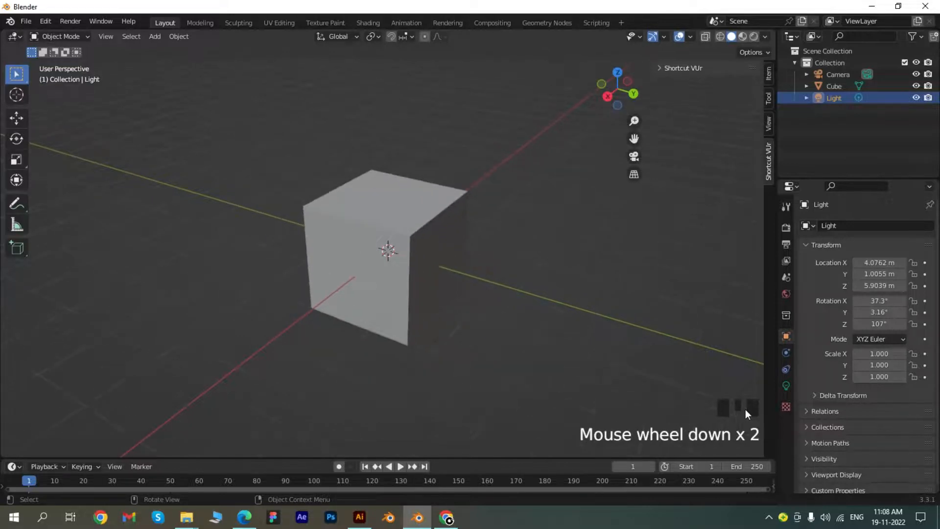
{"action": "scroll", "coordinate": [744, 409], "scroll_direction": "down", "scroll_amount": 1}
{"action": "right_click", "coordinate": [750, 410]}
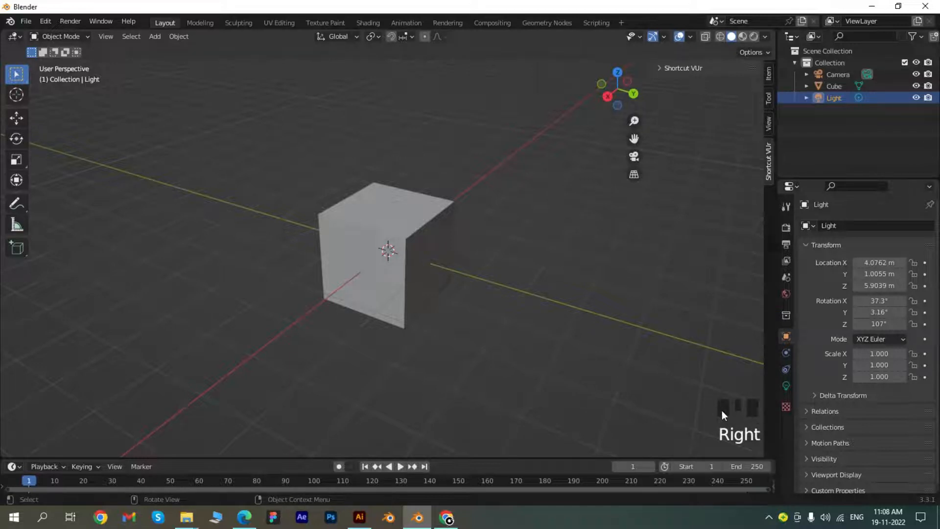
{"action": "left_click", "coordinate": [724, 412]}
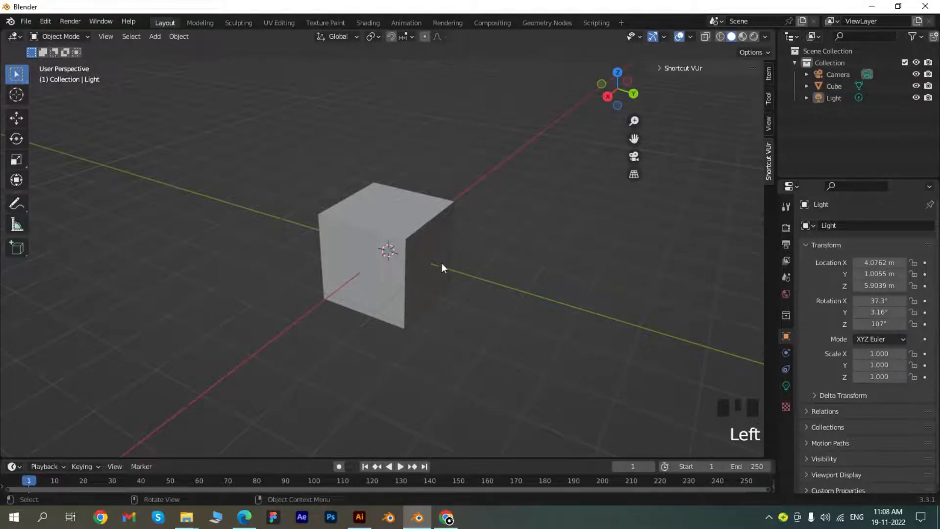
Toggle the viewport sidebar several times, leave it hidden, and dismiss the Google Chrome notification
{"action": "key", "text": "n"}
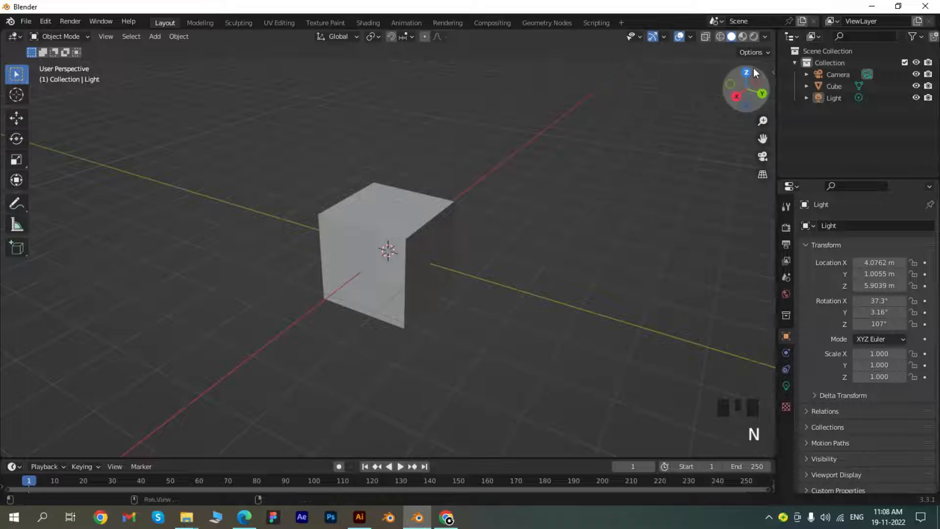
{"action": "scroll", "coordinate": [761, 73], "scroll_direction": "up", "scroll_amount": 2}
{"action": "key", "text": "n"}
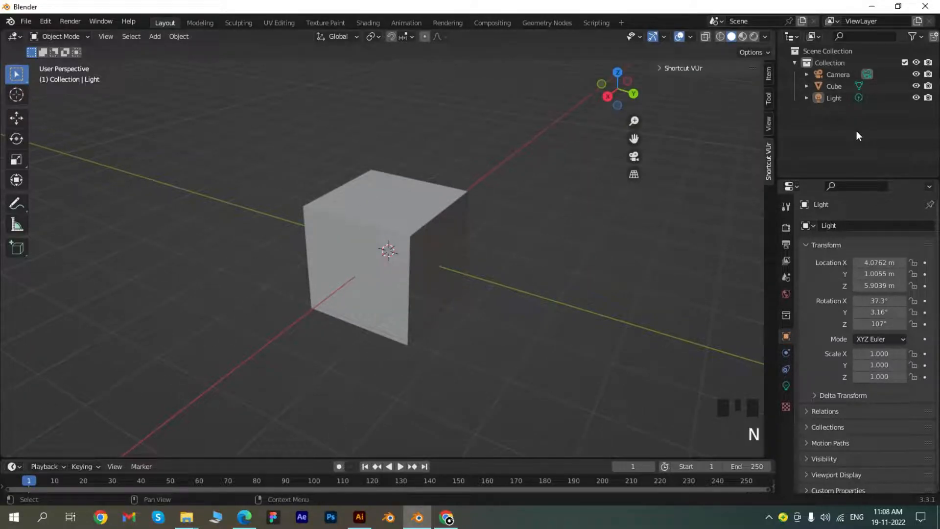
{"action": "key", "text": "n"}
{"action": "key", "text": "n"}
{"action": "left_click", "coordinate": [693, 244]}
{"action": "key", "text": "n"}
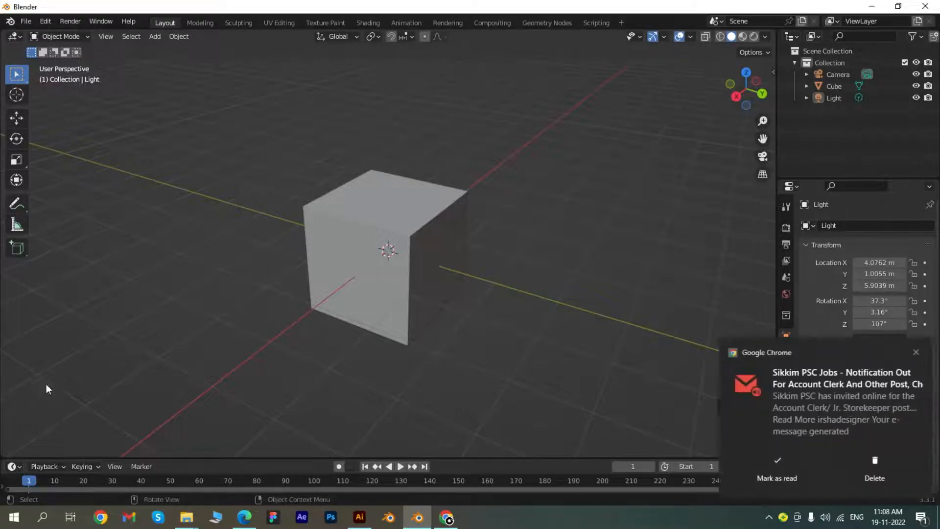
{"action": "left_click", "coordinate": [914, 352]}
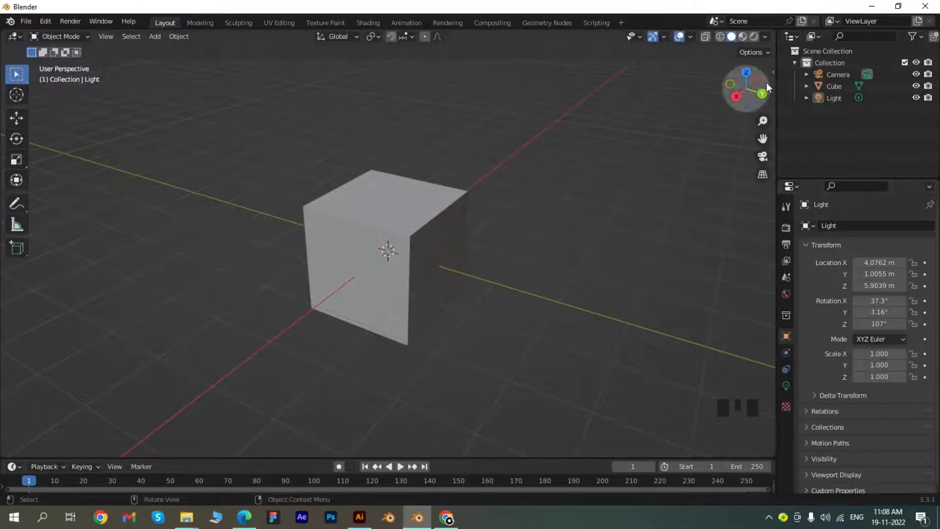
Set the Shortcut VUr Dock option to Left and hide the viewport sidebar
{"action": "key", "text": "n"}
{"action": "left_click", "coordinate": [767, 172]}
{"action": "left_click", "coordinate": [767, 171]}
{"action": "key", "text": "n"}
{"action": "key", "text": "n"}
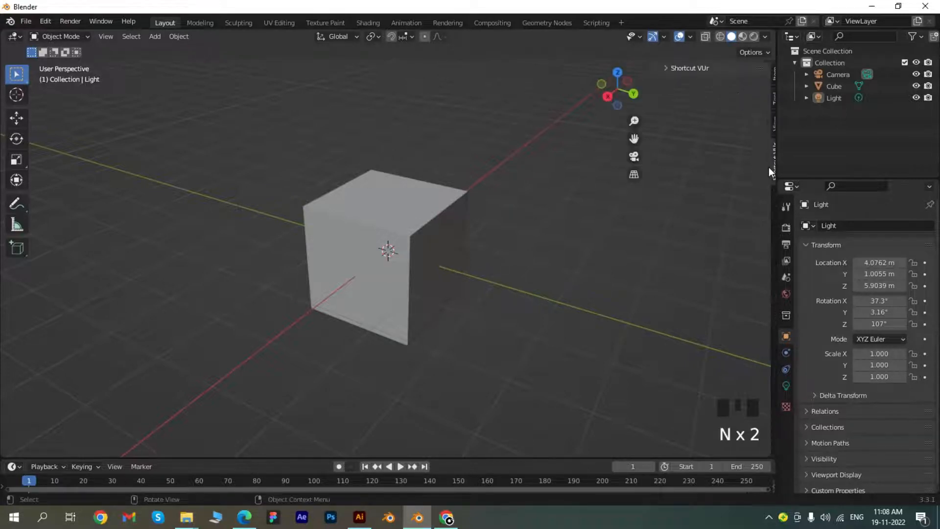
{"action": "left_click", "coordinate": [660, 68]}
{"action": "left_click", "coordinate": [727, 104]}
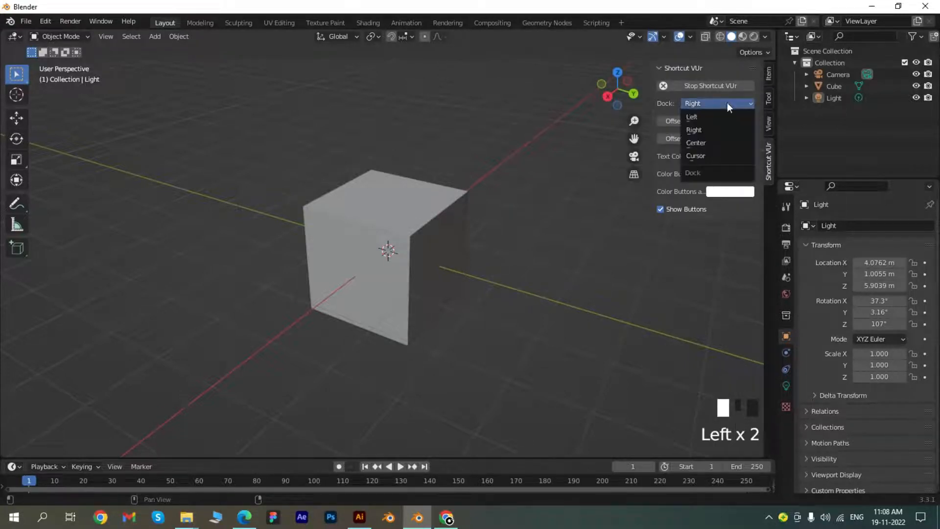
{"action": "left_click", "coordinate": [706, 116]}
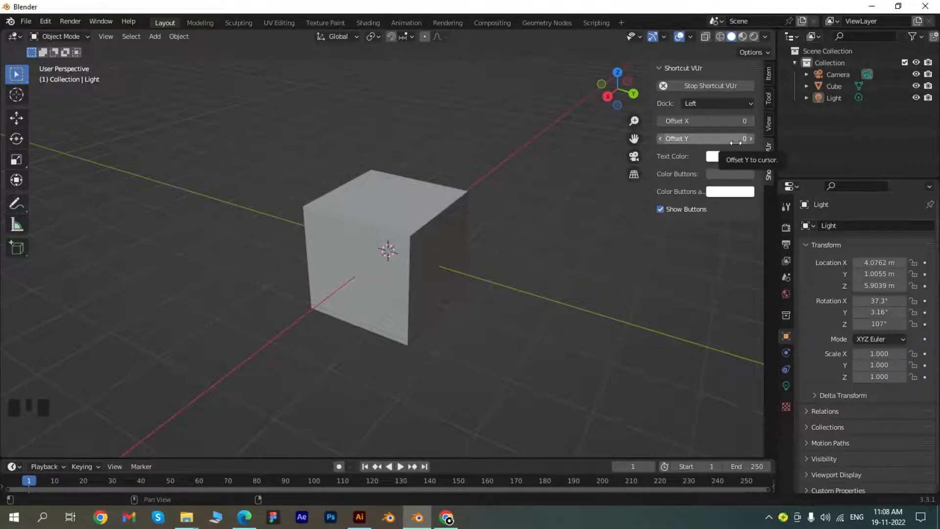
{"action": "key", "text": "n"}
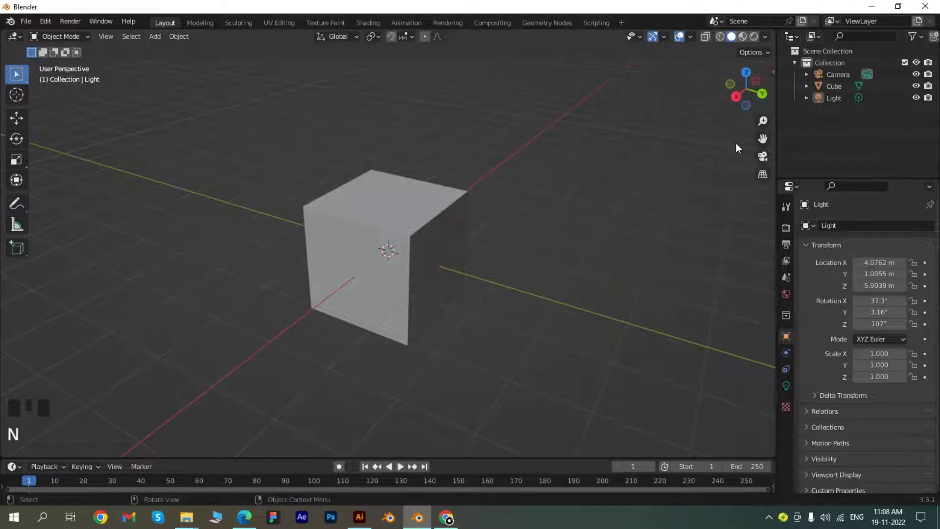
{"action": "left_click", "coordinate": [651, 223]}
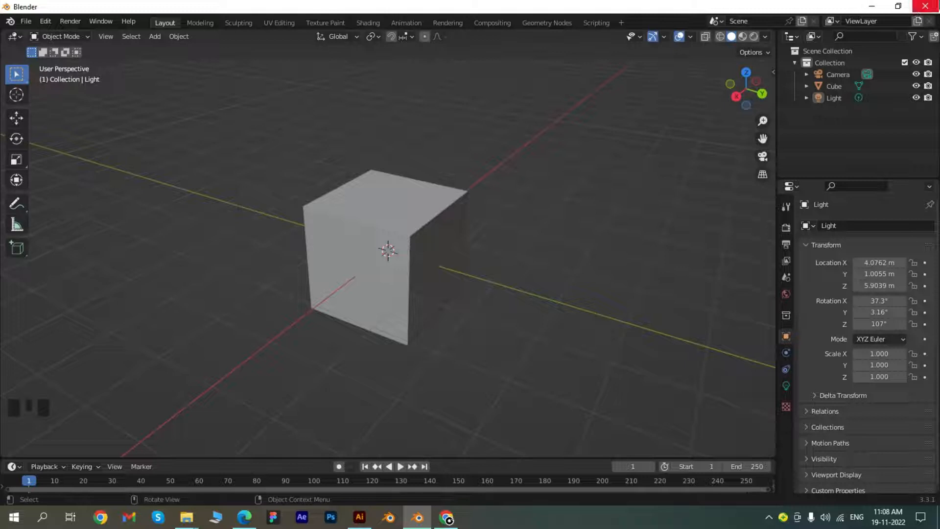
Show the About Blender information window
{"action": "left_click", "coordinate": [11, 26]}
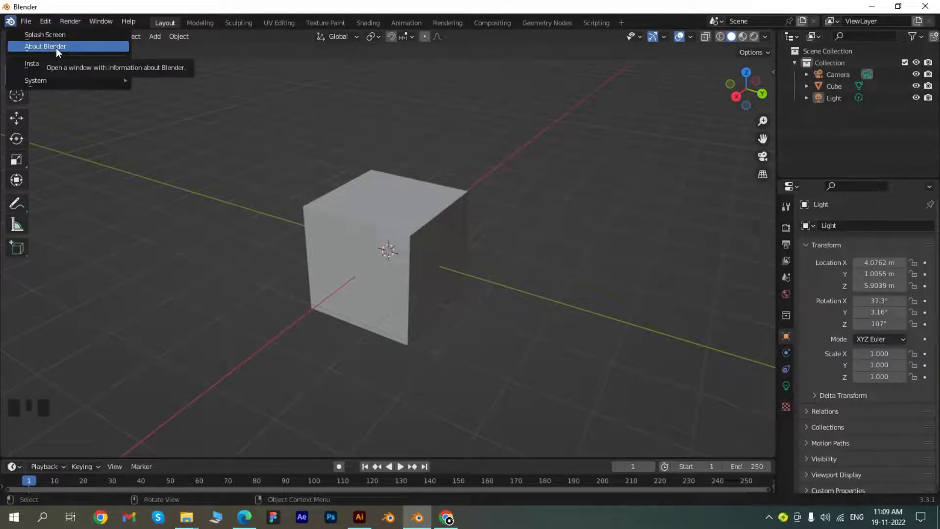
{"action": "left_click", "coordinate": [73, 44]}
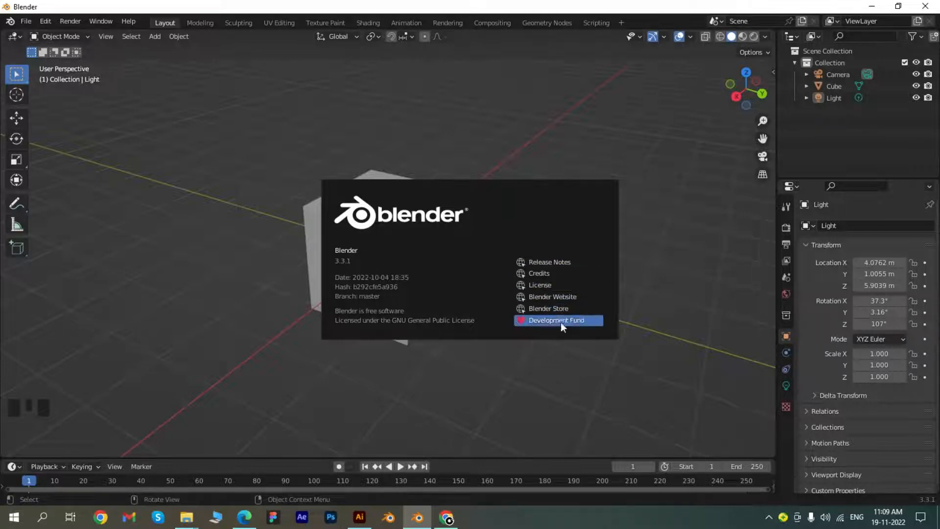
Examine the application's System commands, and expand and collapse the Cube entry in the outliner
{"action": "left_click", "coordinate": [10, 21]}
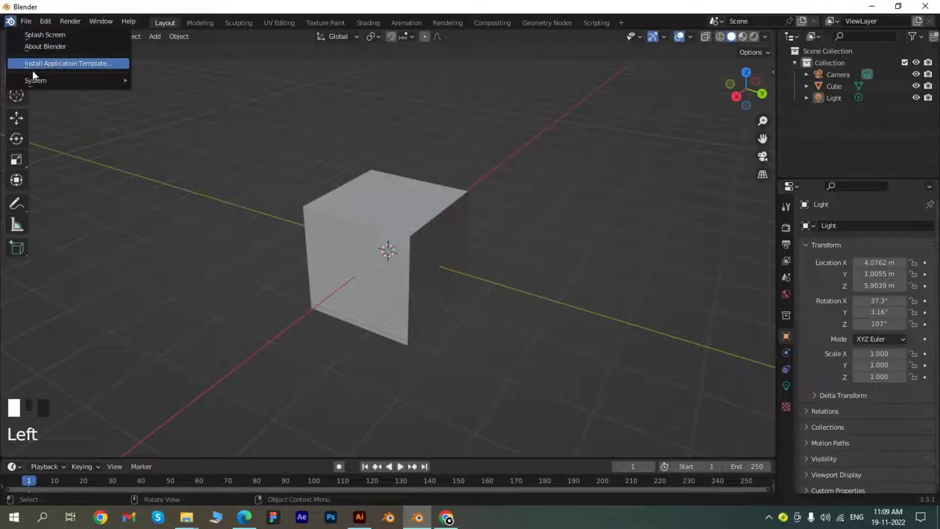
{"action": "mouse_move", "coordinate": [61, 82]}
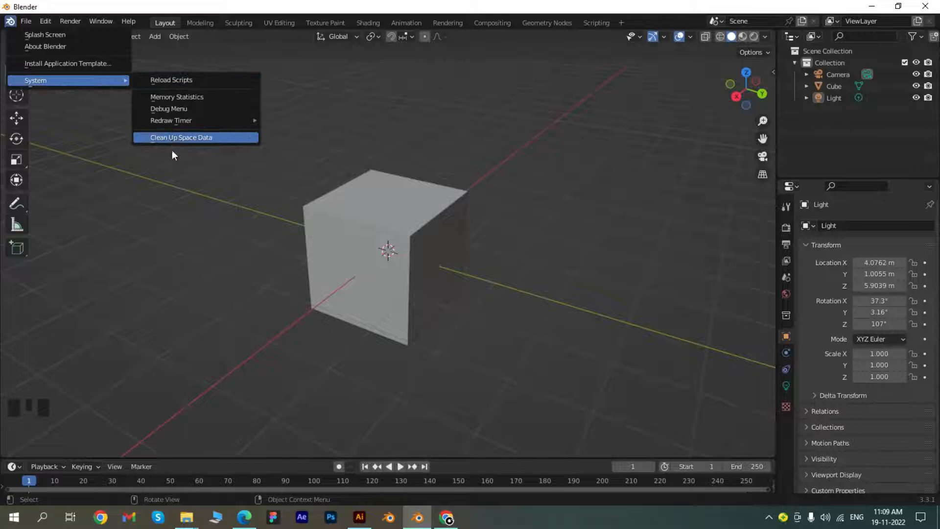
{"action": "left_click", "coordinate": [15, 24]}
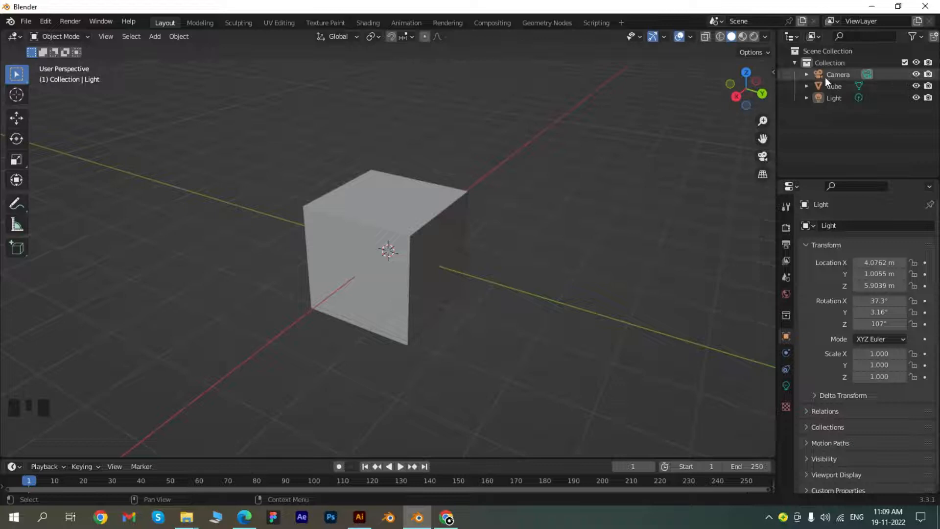
{"action": "left_click", "coordinate": [806, 86]}
{"action": "left_click", "coordinate": [806, 87]}
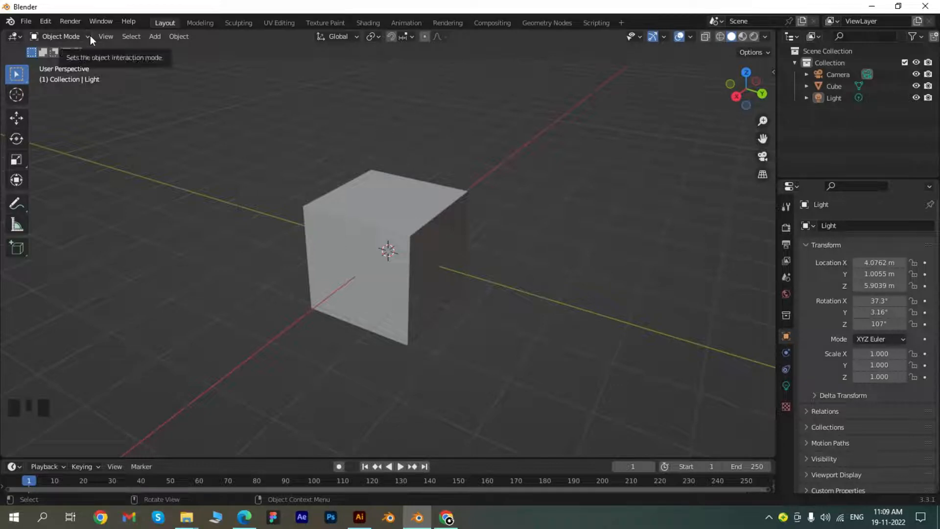
Review the viewport's viewpoint presets and switch through the top, right and front orthographic views
{"action": "left_click", "coordinate": [105, 38]}
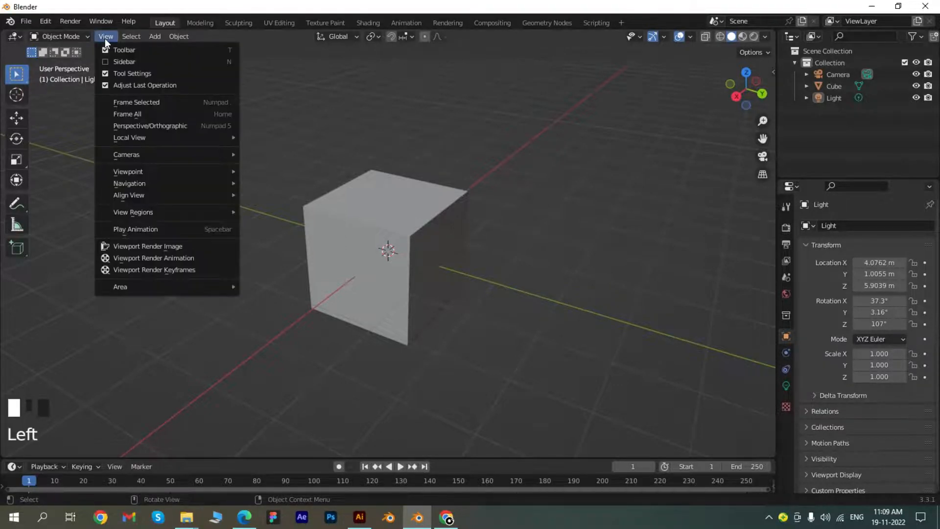
{"action": "mouse_move", "coordinate": [131, 36]}
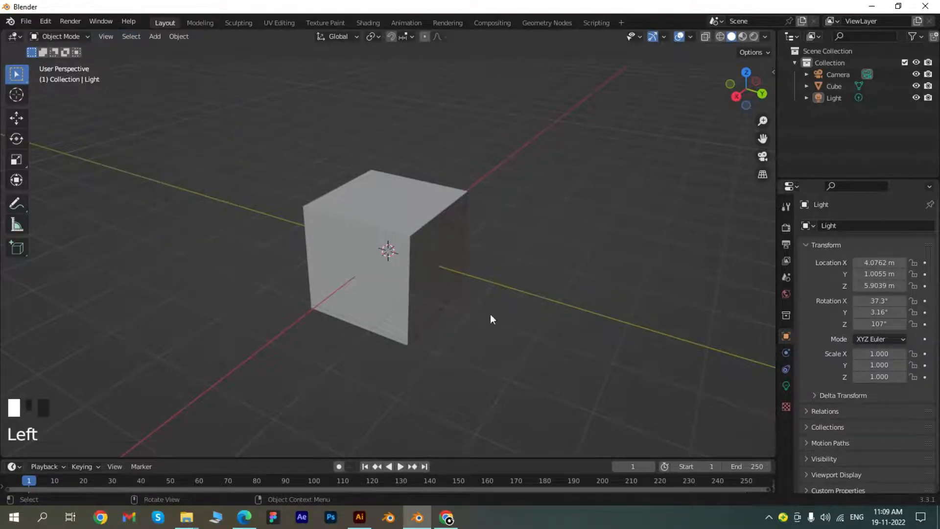
{"action": "left_click", "coordinate": [105, 37]}
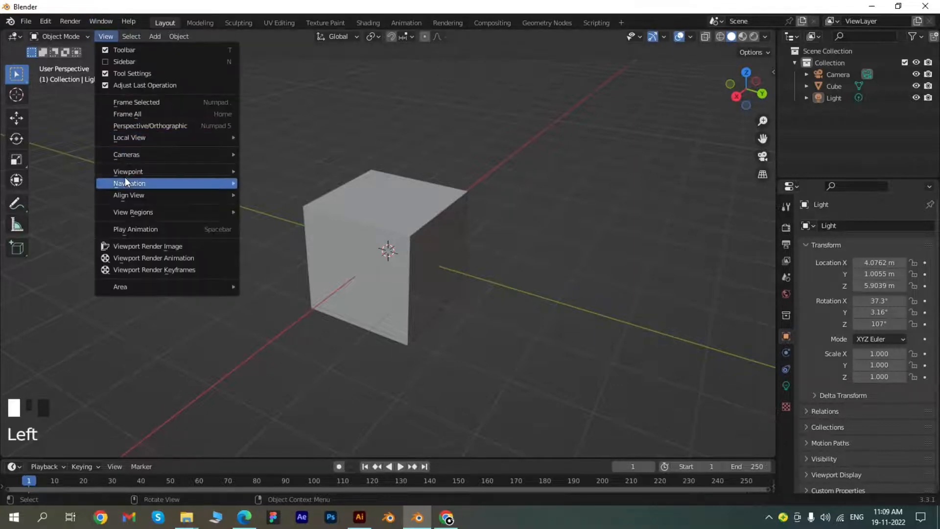
{"action": "mouse_move", "coordinate": [132, 171]}
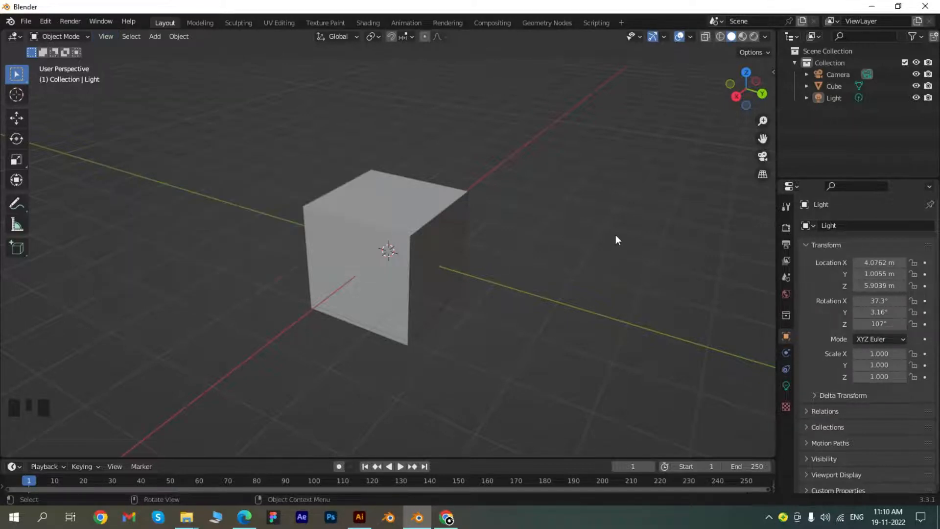
{"action": "key", "text": "KP_7"}
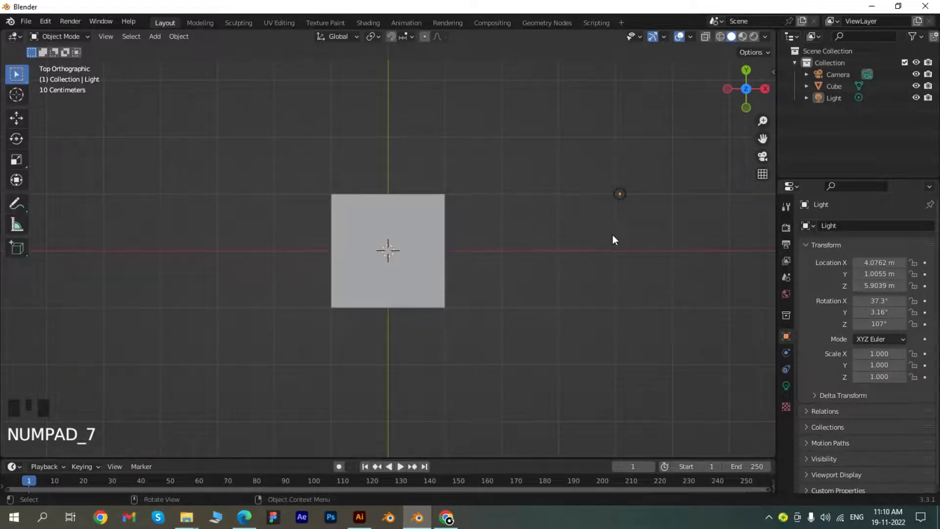
{"action": "key", "text": "KP_3"}
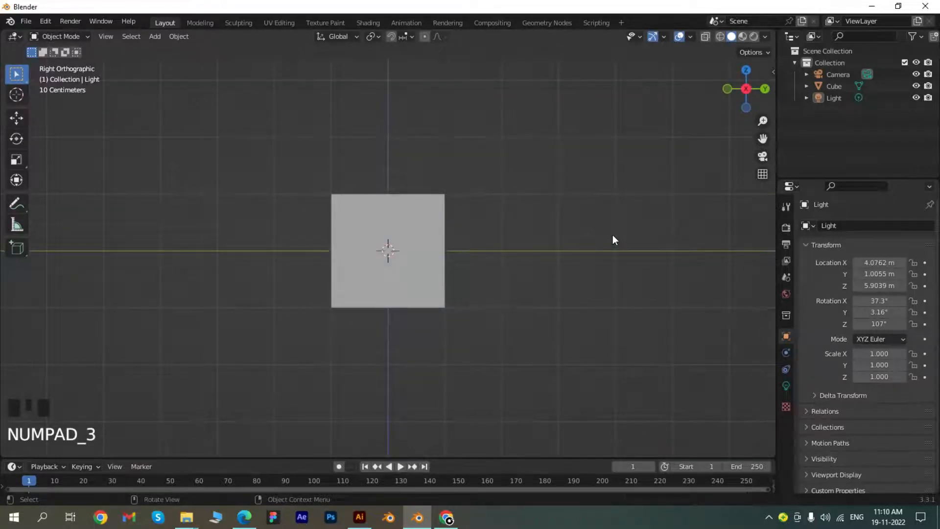
{"action": "key", "text": "KP_1"}
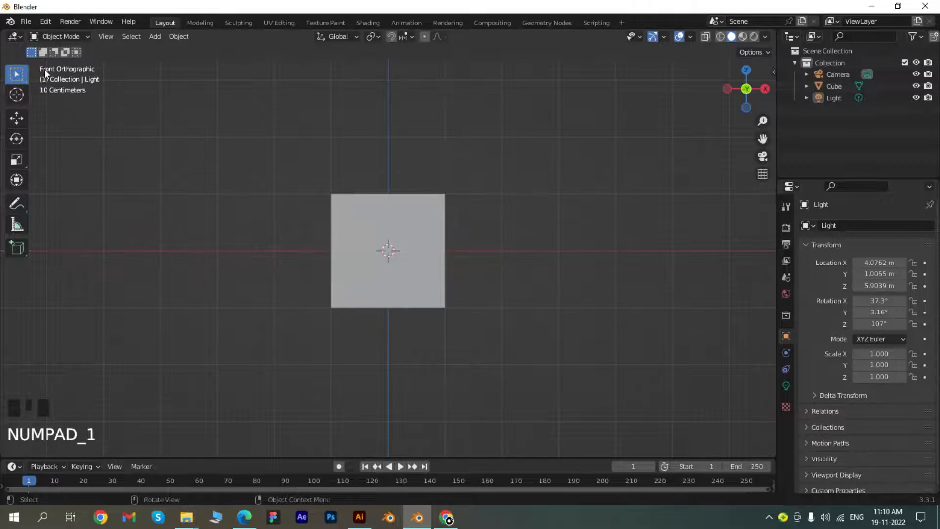
Check the opposite-side viewpoint presets and switch the viewport to the left orthographic view
{"action": "left_click", "coordinate": [104, 37]}
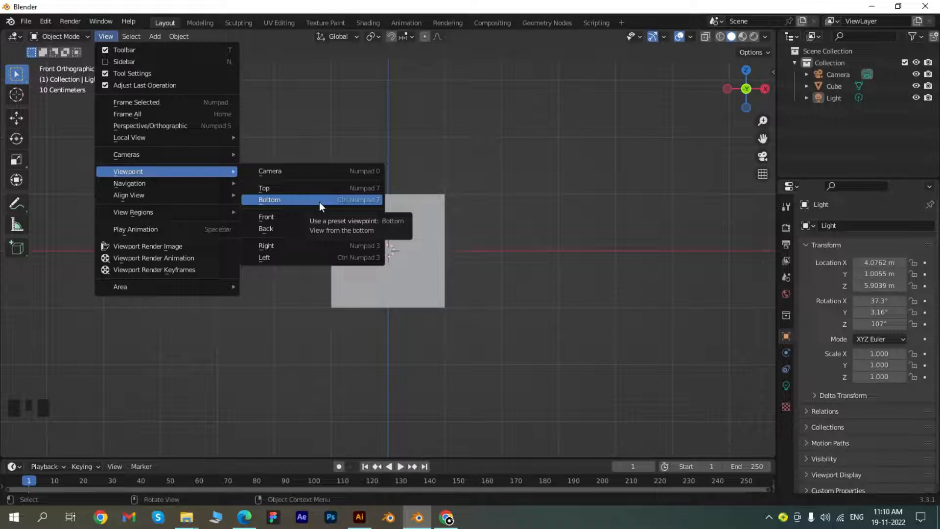
{"action": "key", "text": "ctrl+KP_3"}
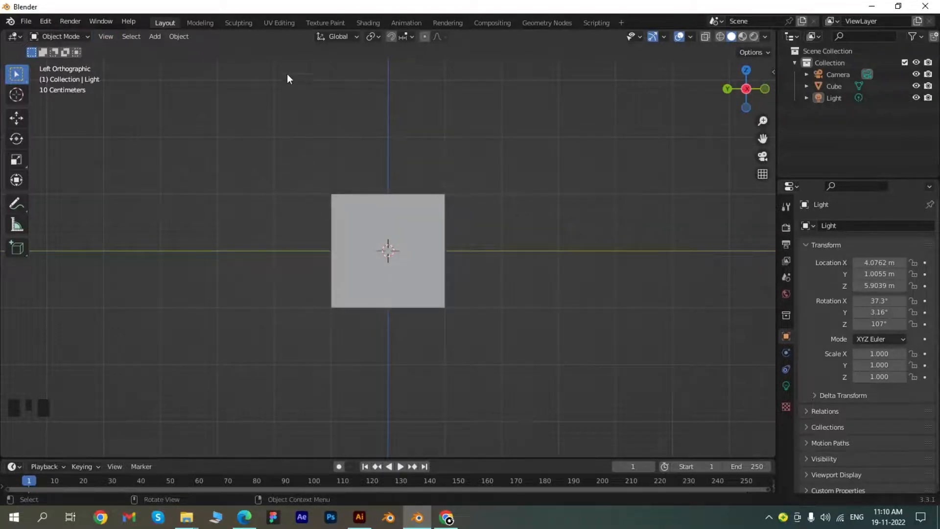
{"action": "left_click", "coordinate": [105, 38]}
{"action": "scroll", "coordinate": [453, 176], "scroll_direction": "down", "scroll_amount": 4}
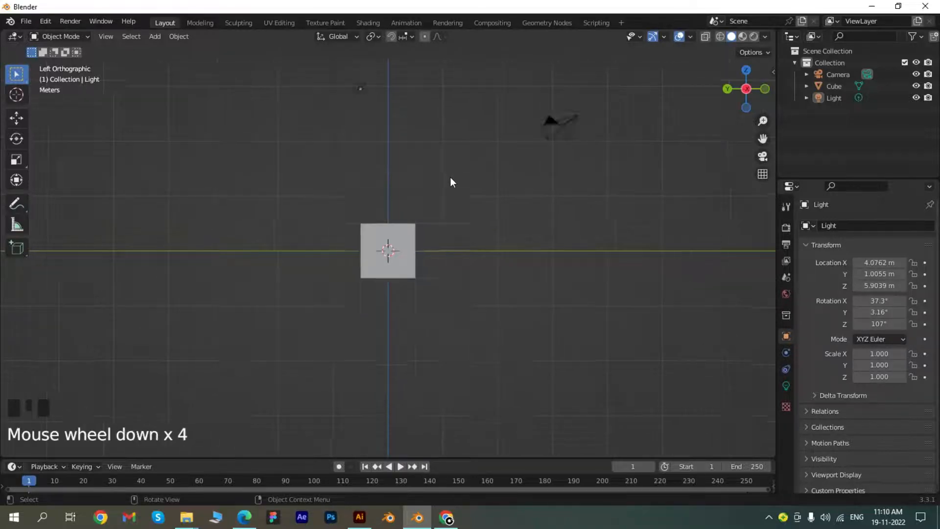
{"action": "scroll", "coordinate": [450, 177], "scroll_direction": "up", "scroll_amount": 4}
Select the cube in a perspective view and practise zooming in and out on it
{"action": "middle_click_drag", "start_coordinate": [450, 177], "coordinate": [382, 259]}
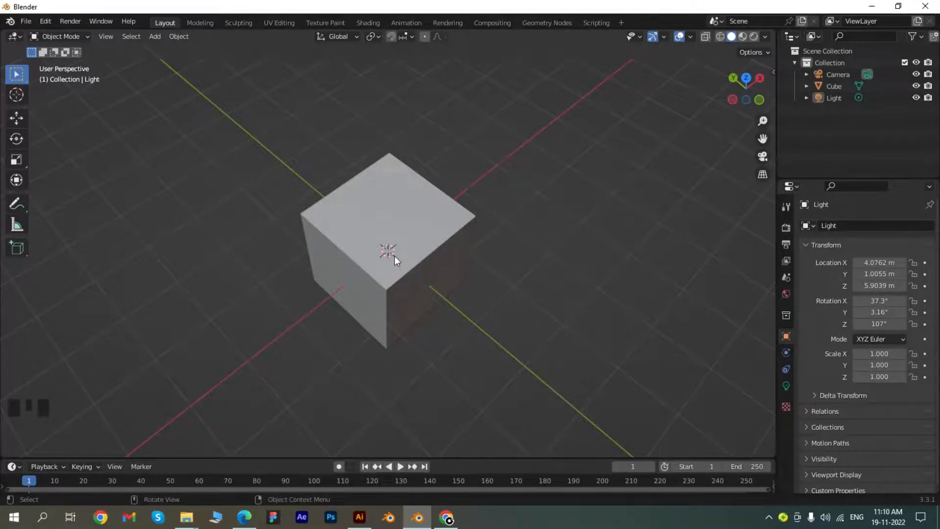
{"action": "middle_click_drag", "start_coordinate": [394, 255], "coordinate": [407, 231]}
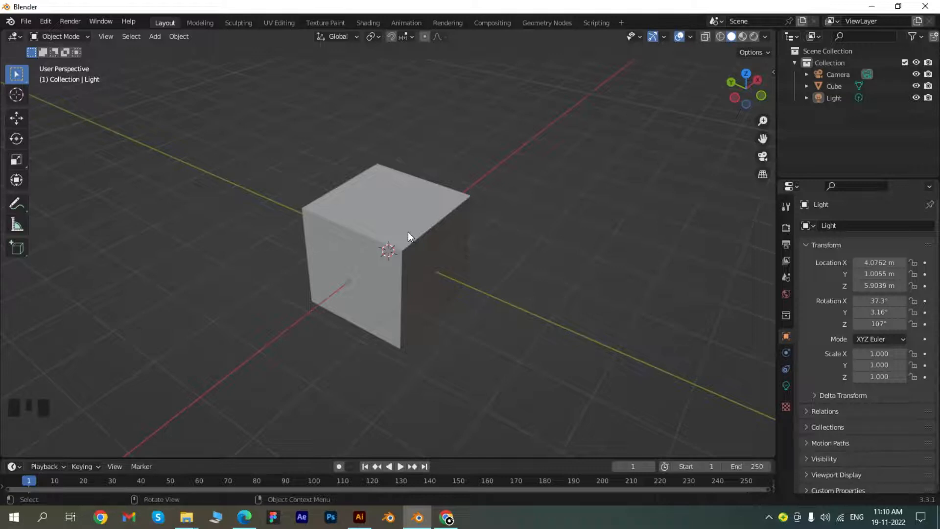
{"action": "left_click", "coordinate": [317, 301]}
{"action": "scroll", "coordinate": [322, 297], "scroll_direction": "down", "scroll_amount": 2}
{"action": "scroll", "coordinate": [322, 296], "scroll_direction": "up", "scroll_amount": 3, "text": "shift"}
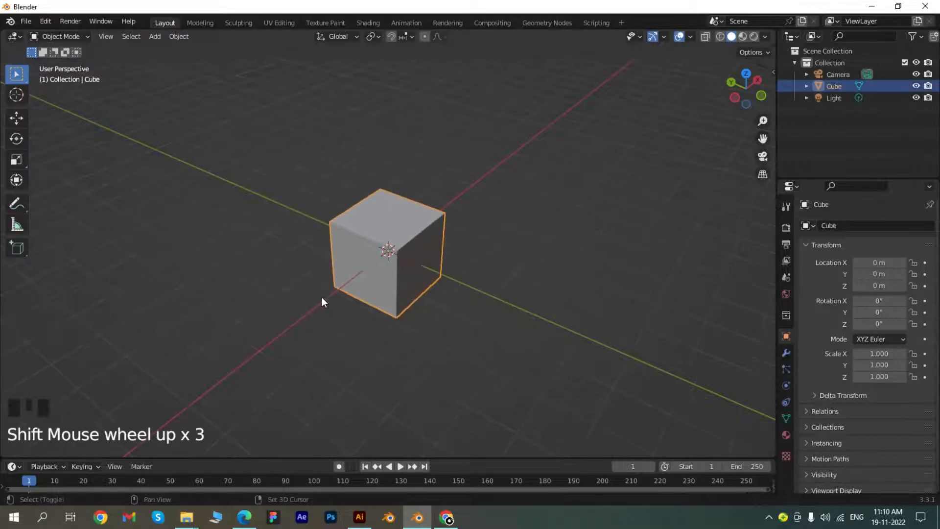
{"action": "scroll", "coordinate": [327, 271], "scroll_direction": "down", "scroll_amount": 4}
{"action": "scroll", "coordinate": [331, 275], "scroll_direction": "up", "scroll_amount": 9}
{"action": "scroll", "coordinate": [373, 254], "scroll_direction": "down", "scroll_amount": 5}
{"action": "scroll", "coordinate": [373, 254], "scroll_direction": "up", "scroll_amount": 6}
{"action": "scroll", "coordinate": [373, 249], "scroll_direction": "down", "scroll_amount": 4}
{"action": "left_click", "coordinate": [369, 264]}
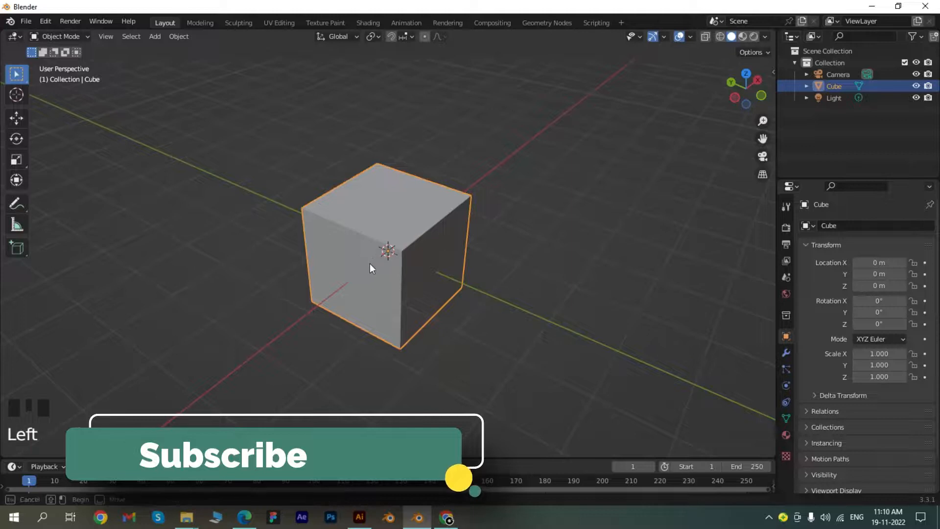
{"action": "middle_click_drag", "start_coordinate": [348, 268], "coordinate": [390, 234], "text": "ctrl"}
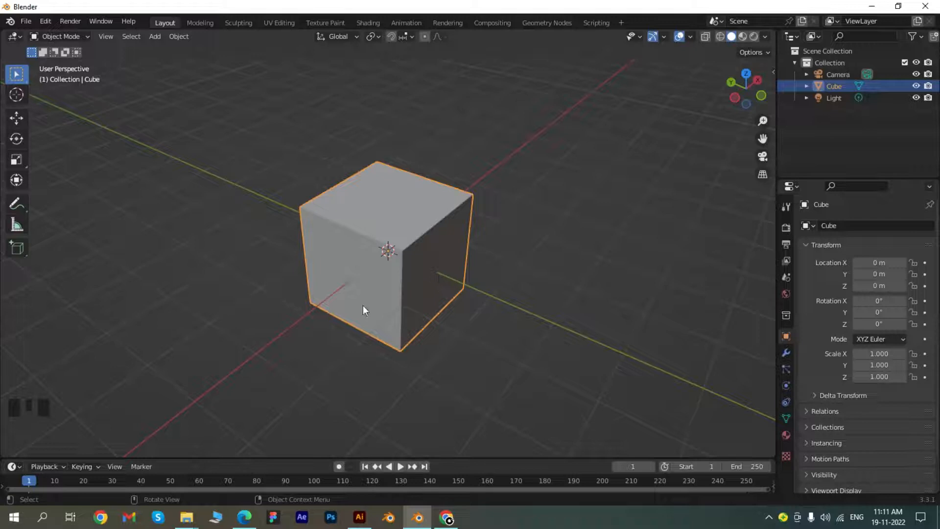
Practise box-selecting the light, cube and camera as well as selecting everything at once, leaving all objects deselected
{"action": "left_click", "coordinate": [17, 77]}
{"action": "scroll", "coordinate": [431, 287], "scroll_direction": "down", "scroll_amount": 9}
{"action": "left_click_drag", "start_coordinate": [372, 137], "coordinate": [424, 189]}
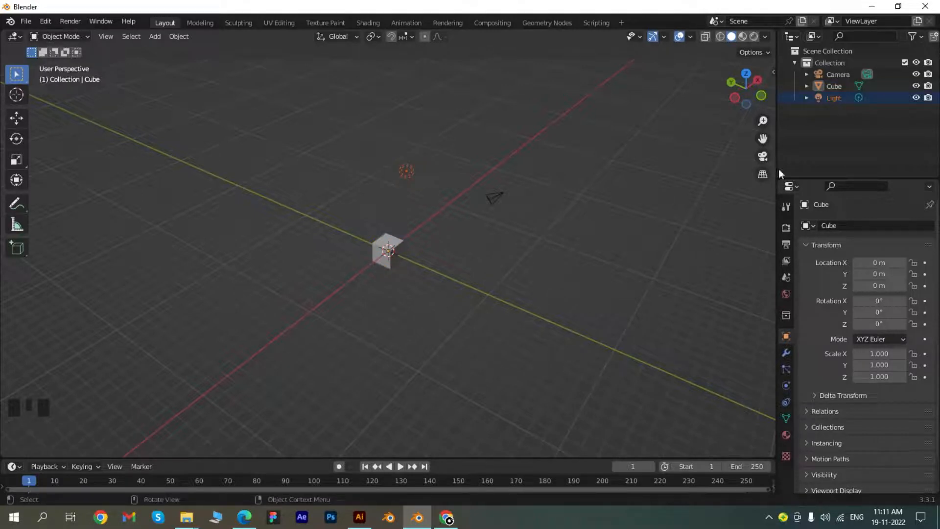
{"action": "left_click", "coordinate": [833, 99]}
{"action": "left_click_drag", "start_coordinate": [577, 175], "coordinate": [331, 316]}
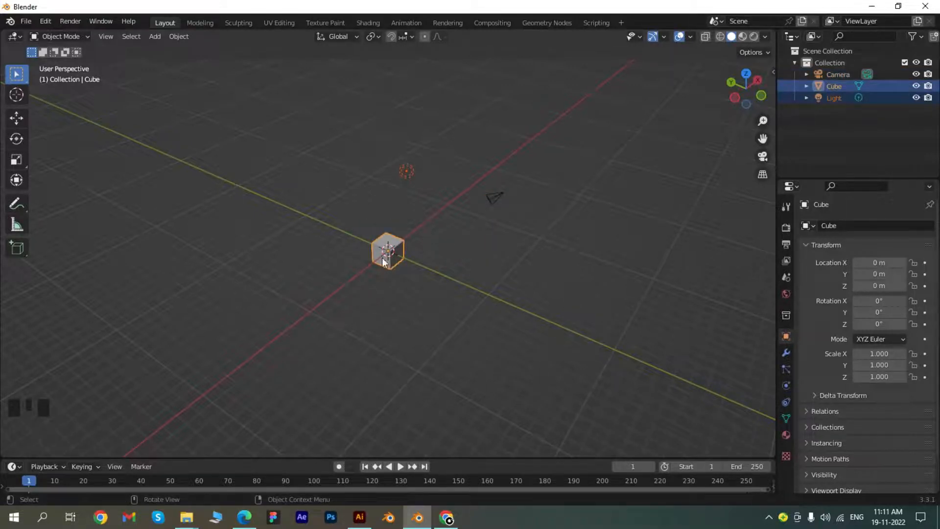
{"action": "left_click_drag", "start_coordinate": [304, 124], "coordinate": [601, 331]}
{"action": "left_click", "coordinate": [600, 330]}
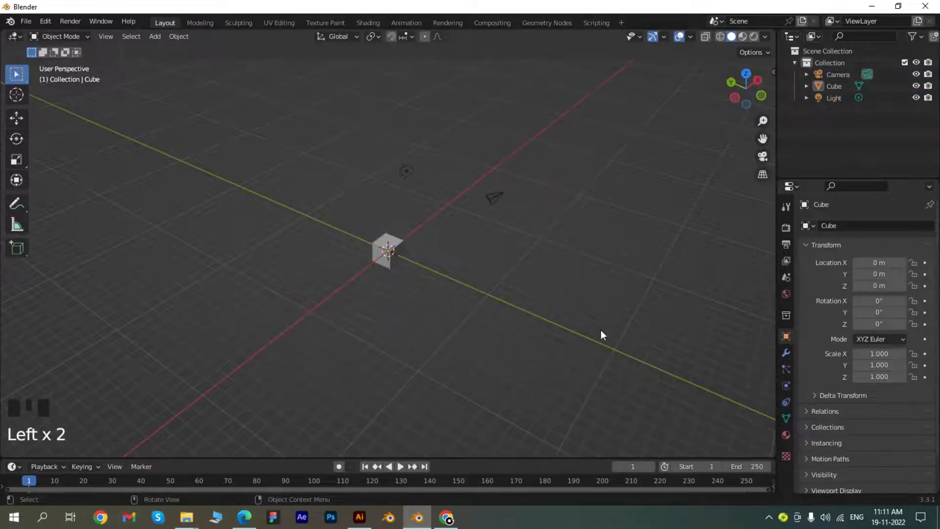
{"action": "key", "text": "a"}
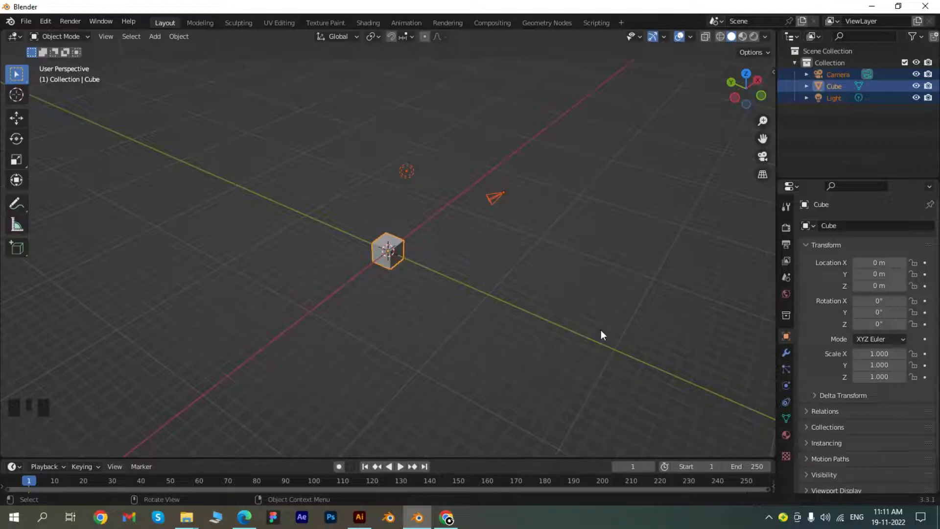
{"action": "key", "text": "a"}
Review the object types available for adding to the scene without adding any
{"action": "key", "text": "shift+a"}
{"action": "left_click", "coordinate": [422, 281]}
{"action": "scroll", "coordinate": [437, 231], "scroll_direction": "up", "scroll_amount": 4}
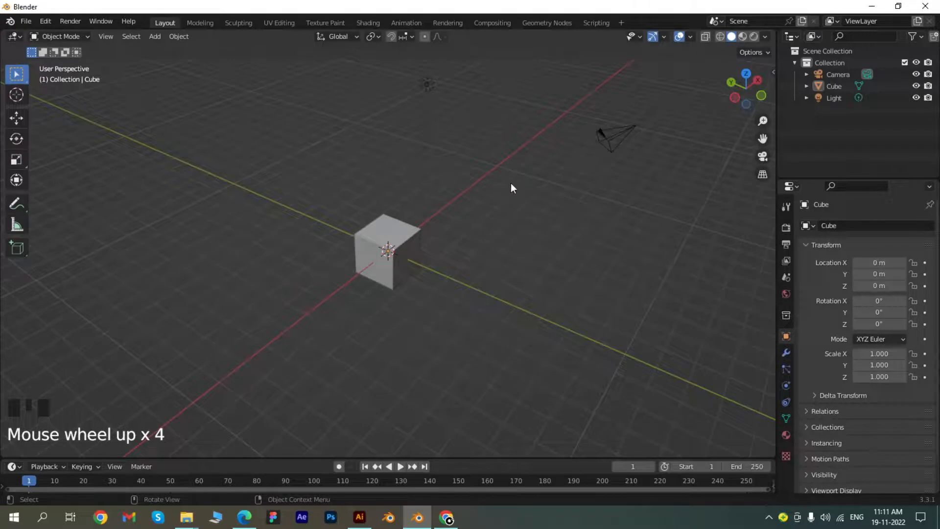
{"action": "scroll", "coordinate": [503, 204], "scroll_direction": "down", "scroll_amount": 1}
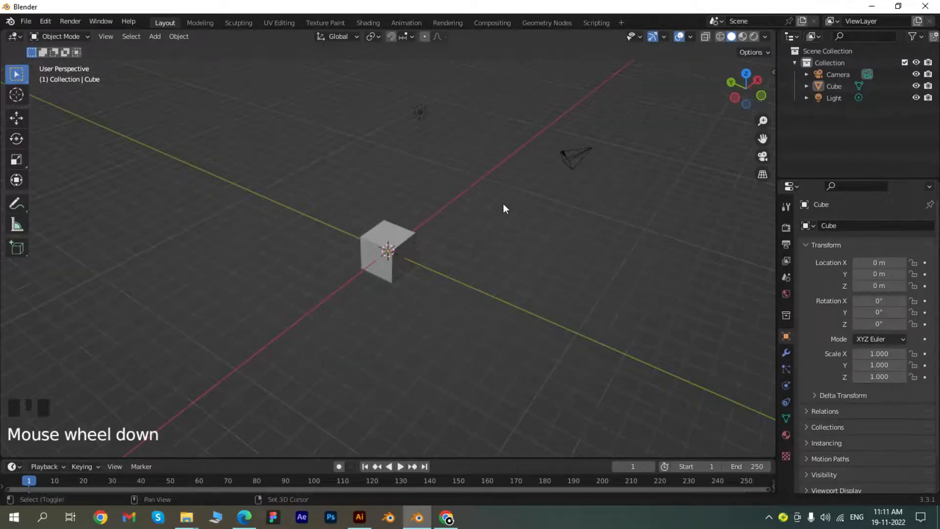
{"action": "key", "text": "shift+a"}
{"action": "left_click", "coordinate": [493, 129]}
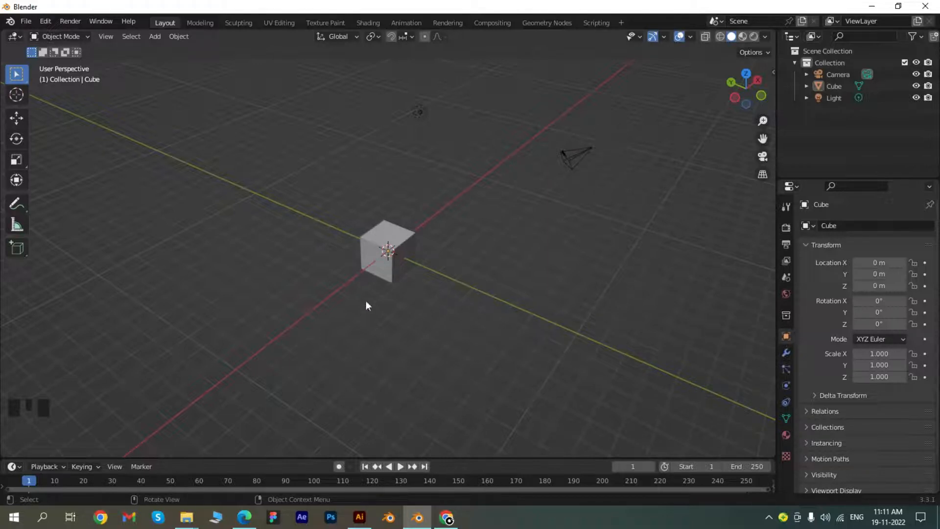
Place the 3D cursor to the left of the cube and add a mesh circle there
{"action": "left_click", "coordinate": [17, 94]}
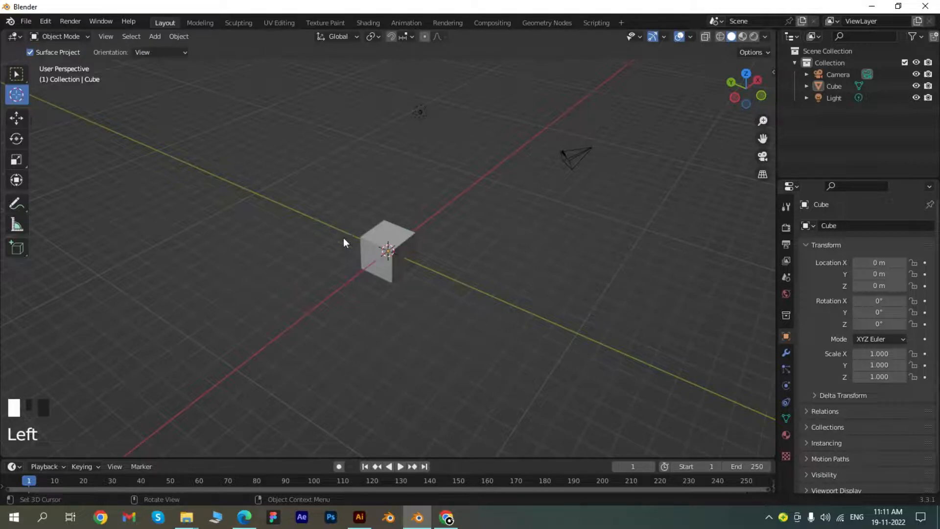
{"action": "left_click_drag", "start_coordinate": [386, 252], "coordinate": [199, 242]}
{"action": "left_click", "coordinate": [154, 36]}
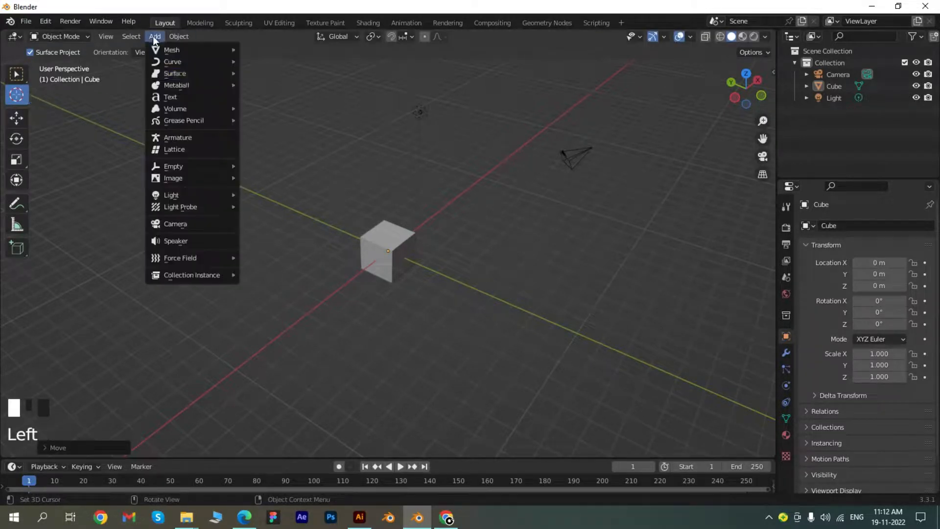
{"action": "mouse_move", "coordinate": [185, 54]}
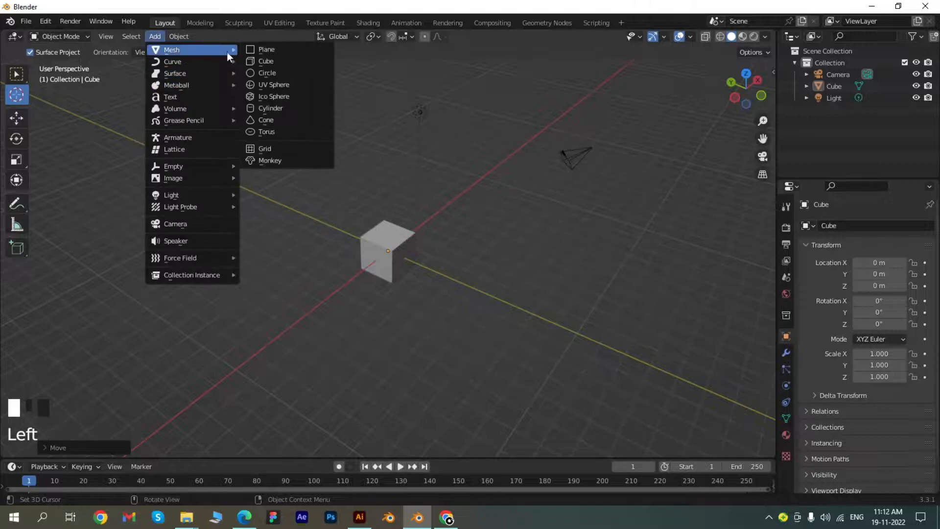
{"action": "left_click", "coordinate": [276, 73]}
Move the 3D cursor to the lower right of the cube and add a mesh cylinder there
{"action": "left_click_drag", "start_coordinate": [200, 244], "coordinate": [537, 365]}
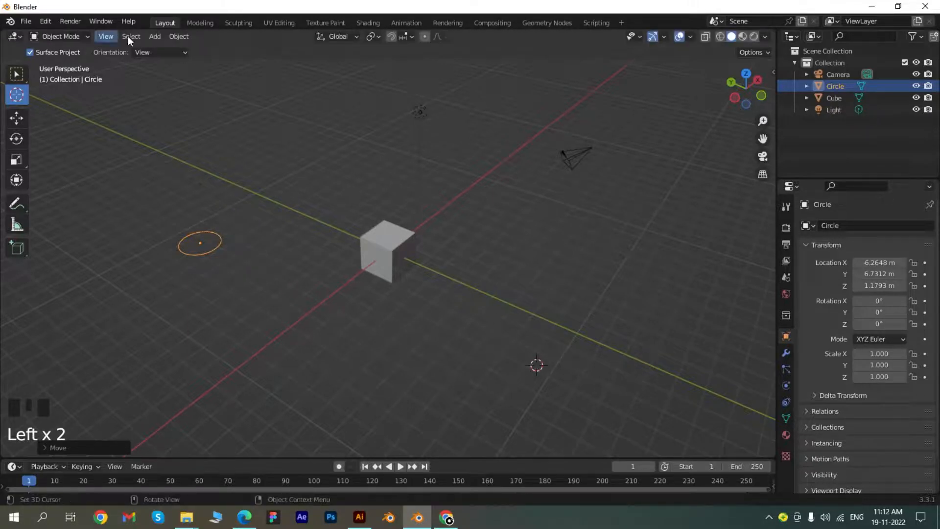
{"action": "left_click", "coordinate": [153, 36]}
{"action": "mouse_move", "coordinate": [188, 49]}
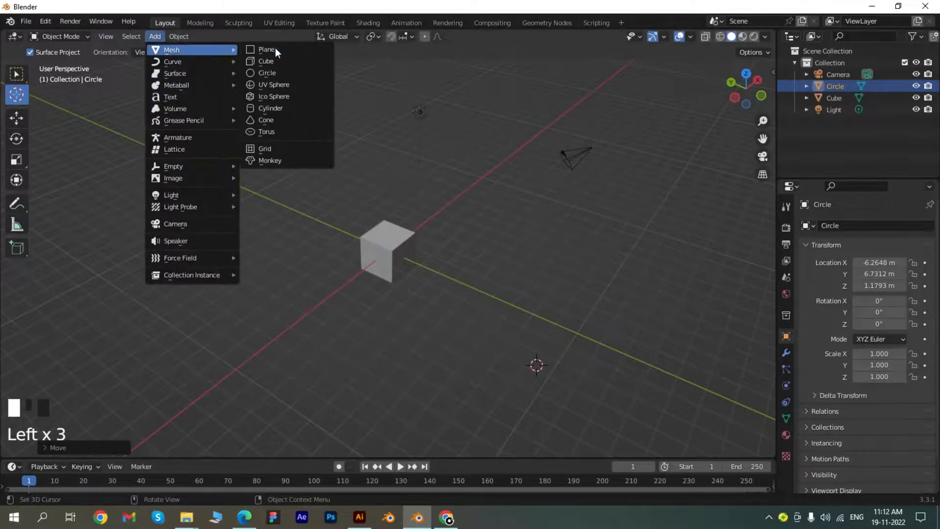
{"action": "left_click", "coordinate": [278, 109]}
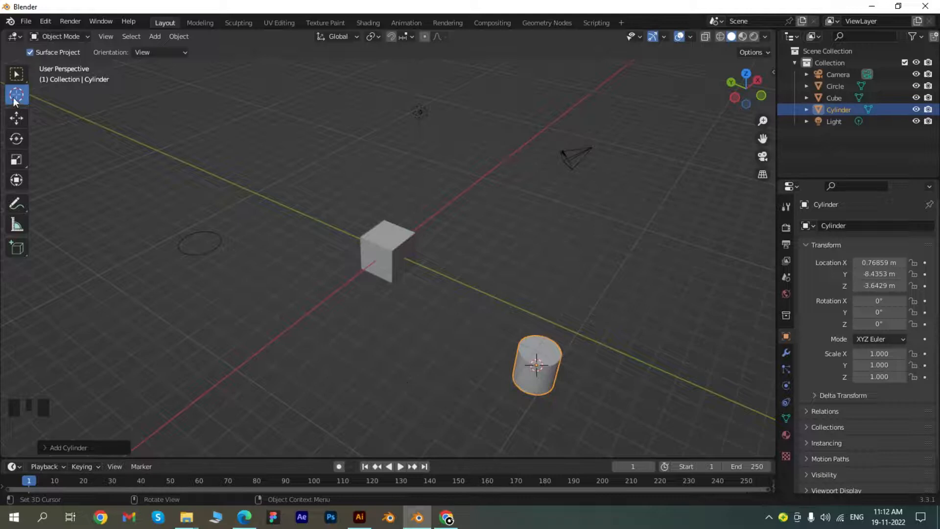
Move the 3D cursor to empty space on the right of the cylinder
{"action": "left_click", "coordinate": [329, 162]}
{"action": "left_click_drag", "start_coordinate": [232, 109], "coordinate": [691, 374]}
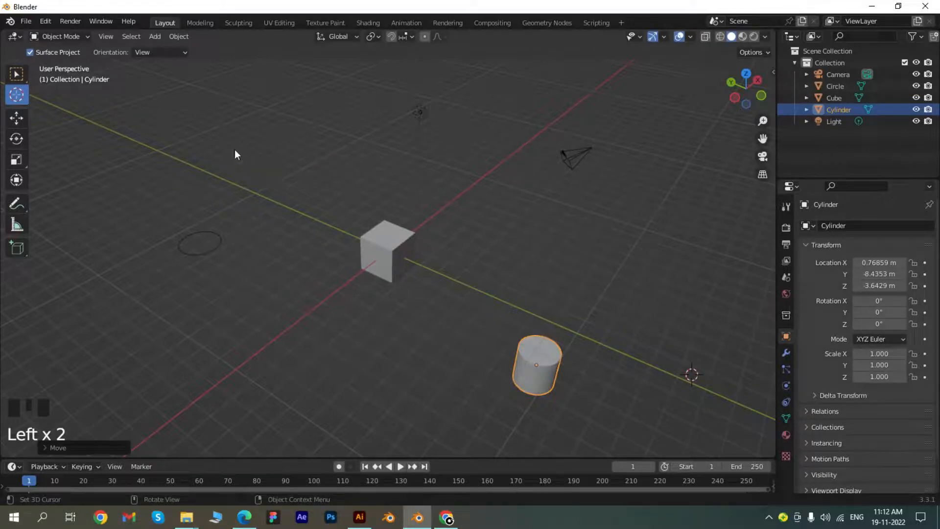
Box-select the scene objects, clear the selection and reactivate the Cursor tool
{"action": "left_click", "coordinate": [17, 74]}
{"action": "left_click_drag", "start_coordinate": [329, 73], "coordinate": [705, 424]}
{"action": "left_click", "coordinate": [642, 263]}
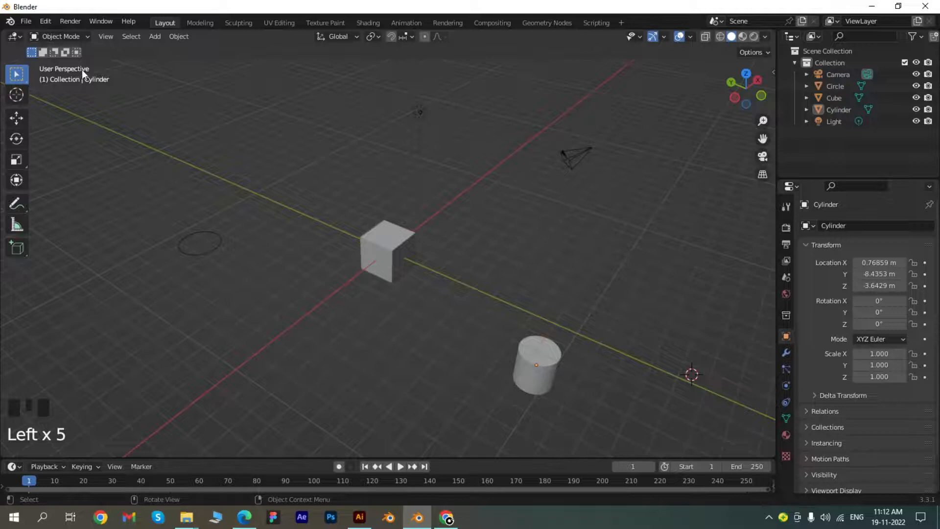
{"action": "left_click", "coordinate": [18, 98]}
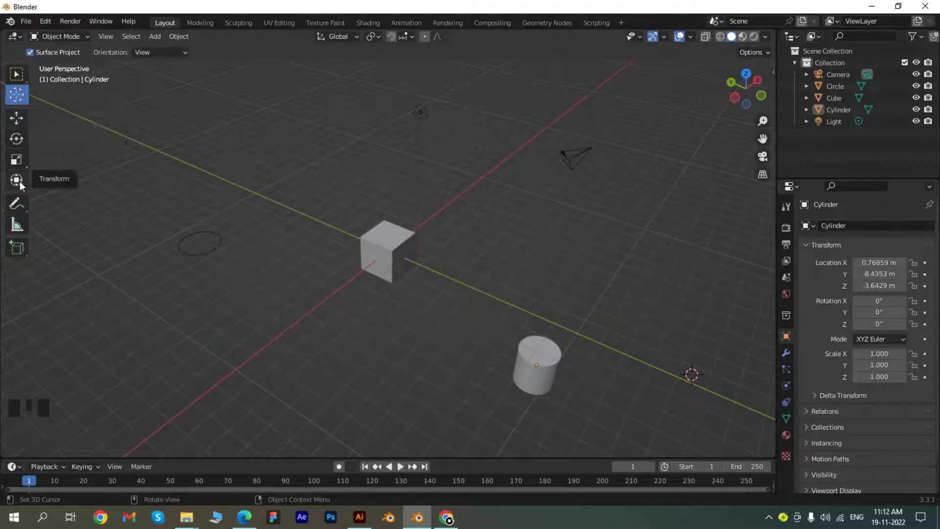
Move the cube along its axes with the Move tool, raising it to about 2.49 m on Z
{"action": "left_click", "coordinate": [16, 118]}
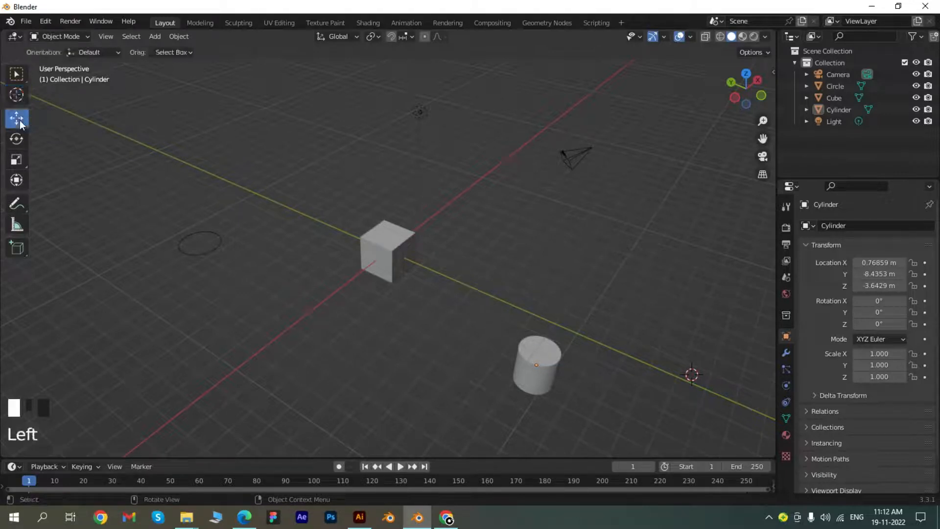
{"action": "left_click", "coordinate": [403, 254]}
{"action": "scroll", "coordinate": [410, 251], "scroll_direction": "up", "scroll_amount": 2}
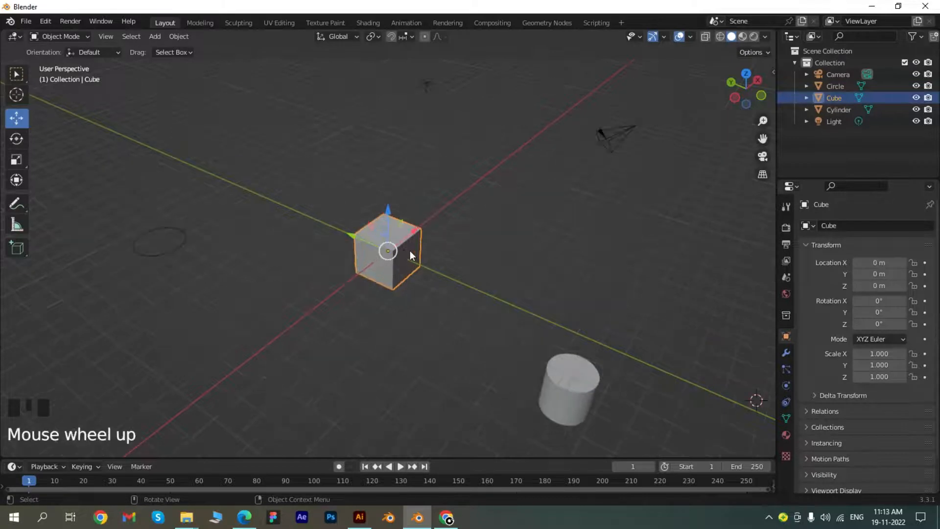
{"action": "left_click_drag", "start_coordinate": [410, 231], "coordinate": [394, 242]}
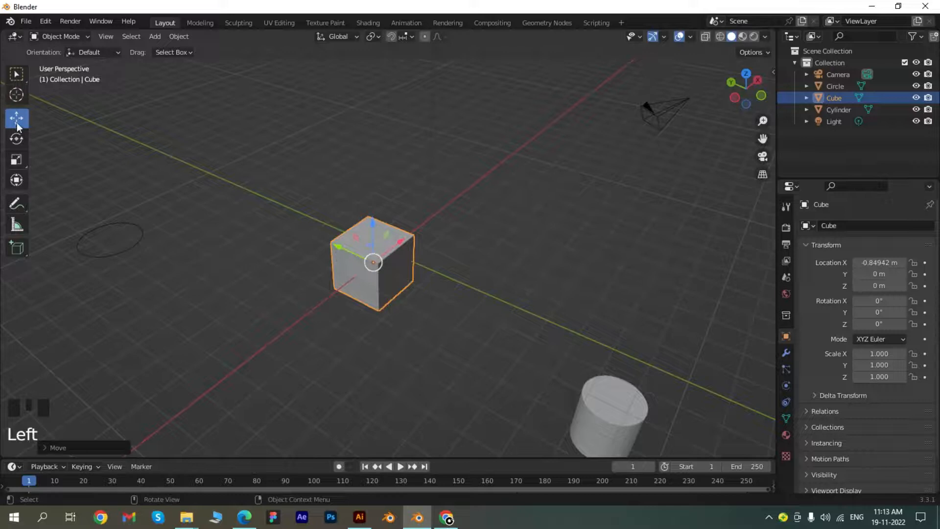
{"action": "left_click_drag", "start_coordinate": [337, 250], "coordinate": [415, 184]}
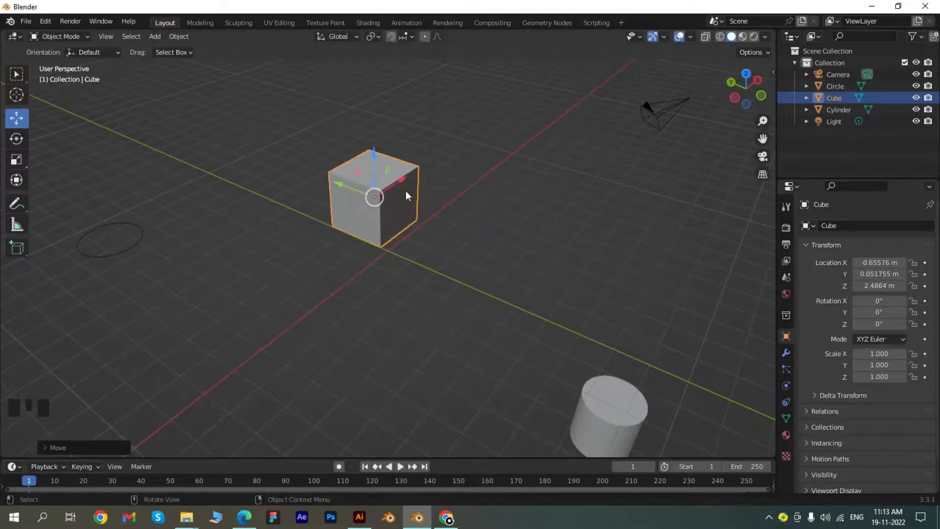
From the top view, move the cube along X to about 0.64 m and along Y to about 1.27 m
{"action": "key", "text": "KP_7"}
{"action": "left_click_drag", "start_coordinate": [415, 250], "coordinate": [442, 236]}
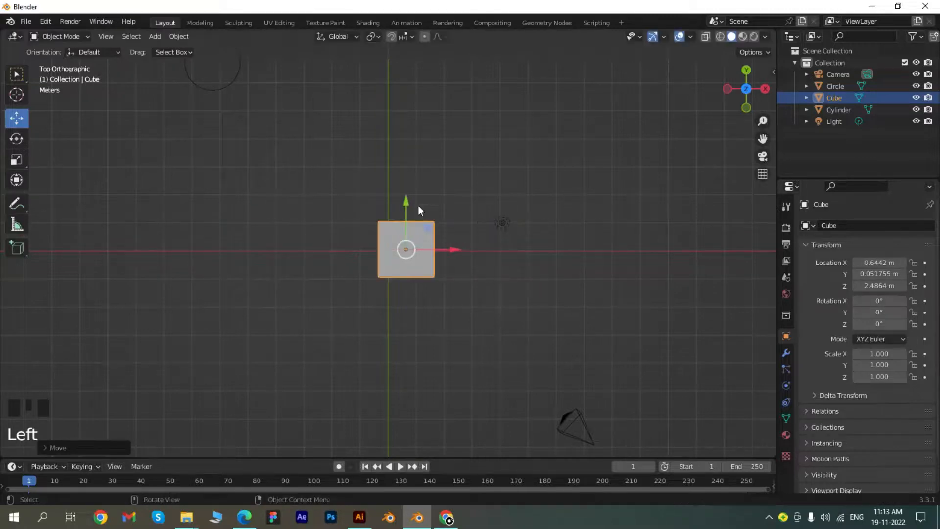
{"action": "left_click_drag", "start_coordinate": [403, 203], "coordinate": [424, 166]}
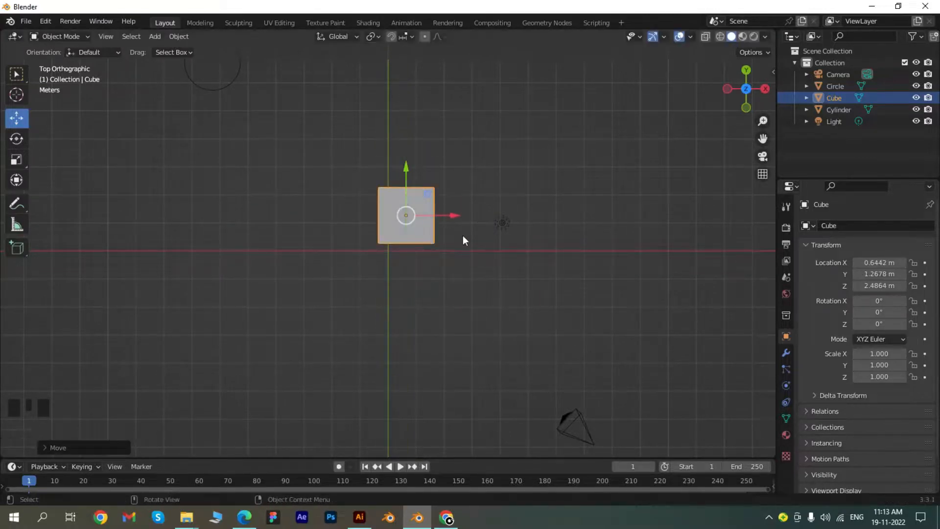
{"action": "middle_click_drag", "start_coordinate": [466, 227], "coordinate": [469, 209]}
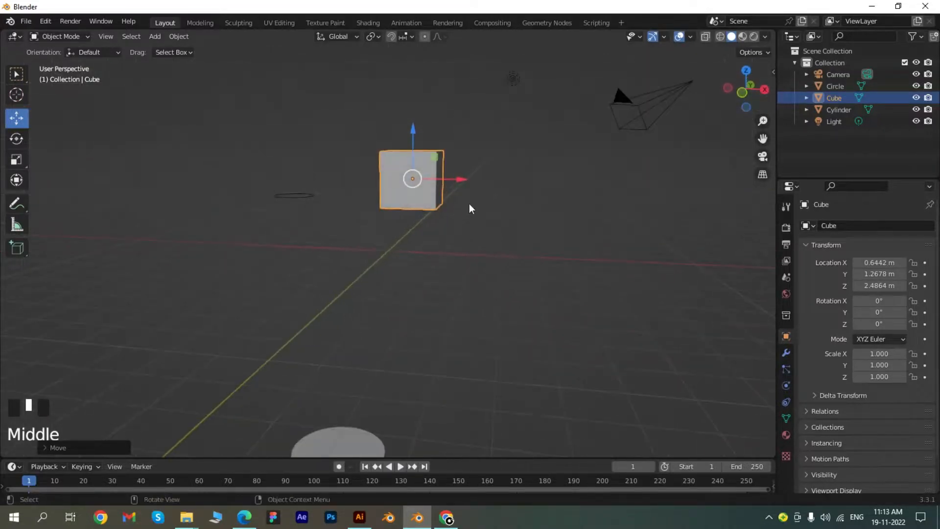
Rotate the cube freely with the Rotate tool to about 74° on X, 366° on Y and -11.6° on Z
{"action": "left_click", "coordinate": [16, 139]}
{"action": "left_click_drag", "start_coordinate": [452, 160], "coordinate": [401, 237]}
{"action": "left_click", "coordinate": [436, 204]}
{"action": "left_click_drag", "start_coordinate": [437, 205], "coordinate": [524, 223]}
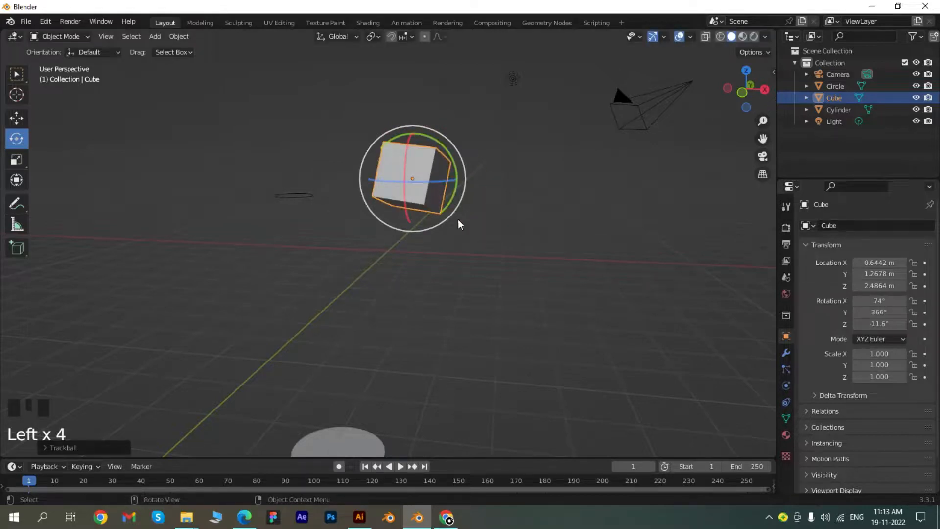
Stretch the cube with the Scale tool to a scale of about 3.576 on X, 1.069 on Y and 1.152 on Z
{"action": "left_click", "coordinate": [21, 164]}
{"action": "left_click_drag", "start_coordinate": [459, 177], "coordinate": [580, 167]}
{"action": "left_click_drag", "start_coordinate": [410, 132], "coordinate": [413, 169]}
{"action": "middle_click_drag", "start_coordinate": [621, 223], "coordinate": [540, 232]}
{"action": "scroll", "coordinate": [533, 254], "scroll_direction": "up", "scroll_amount": 2}
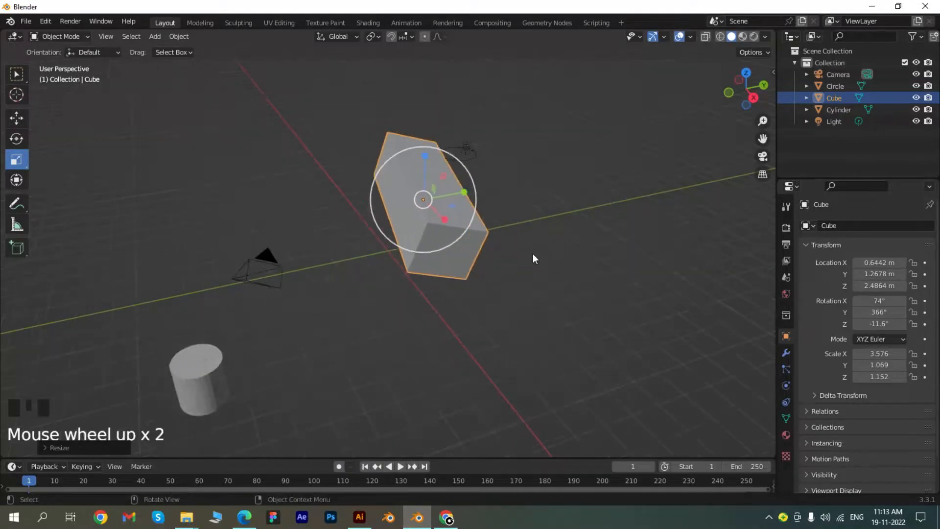
Use the Transform tool to move the cube to about 0.68, -1.02, 0.58 m and reduce its X scale to about 1.957
{"action": "left_click", "coordinate": [17, 180]}
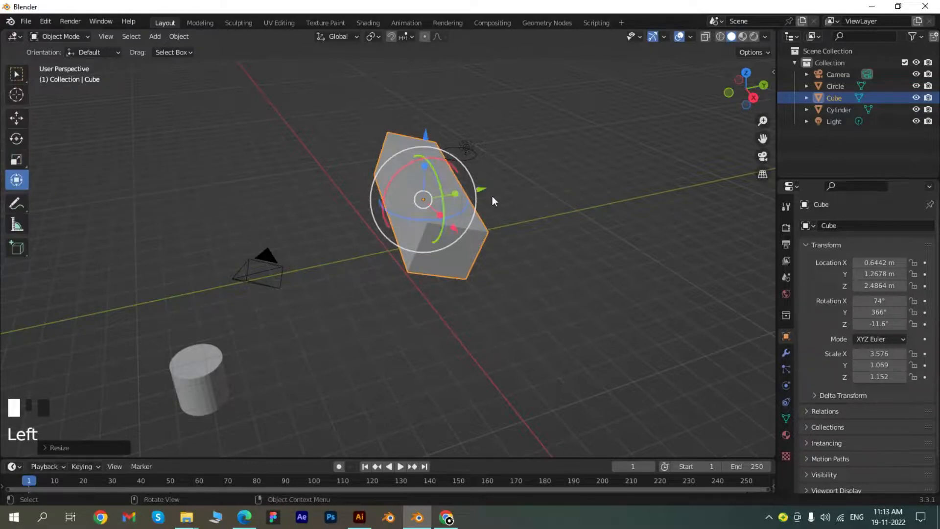
{"action": "left_click_drag", "start_coordinate": [454, 193], "coordinate": [334, 162]}
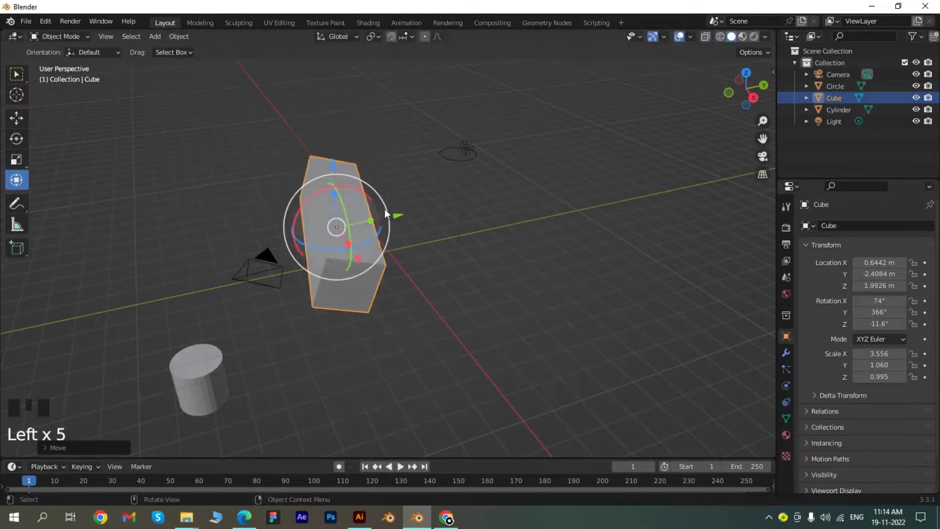
{"action": "left_click_drag", "start_coordinate": [397, 219], "coordinate": [372, 251]}
{"action": "left_click", "coordinate": [532, 258]}
{"action": "left_click", "coordinate": [369, 270]}
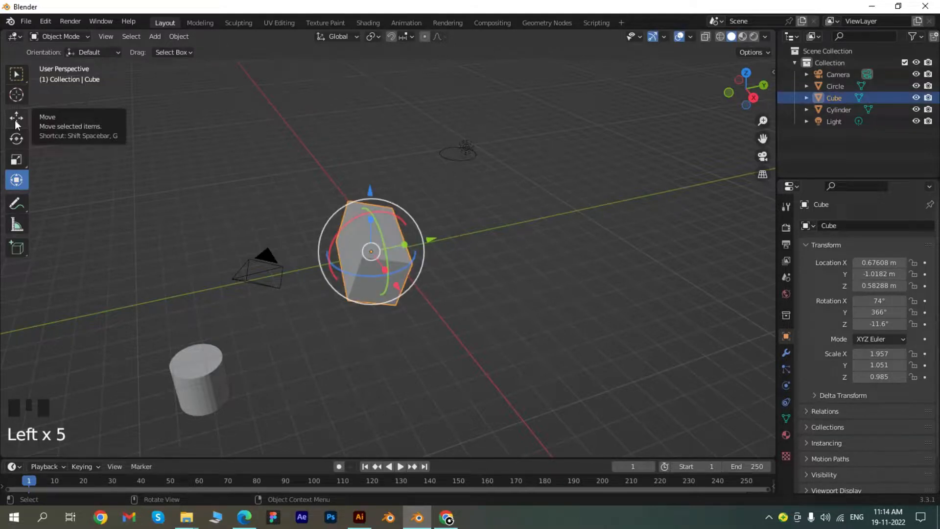
Reselect the cube, grab it to about 0.36, -0.21, 1.58 m and rotate it freely to about -605°, 347°, 14.6°
{"action": "left_click", "coordinate": [557, 158]}
{"action": "left_click", "coordinate": [389, 281]}
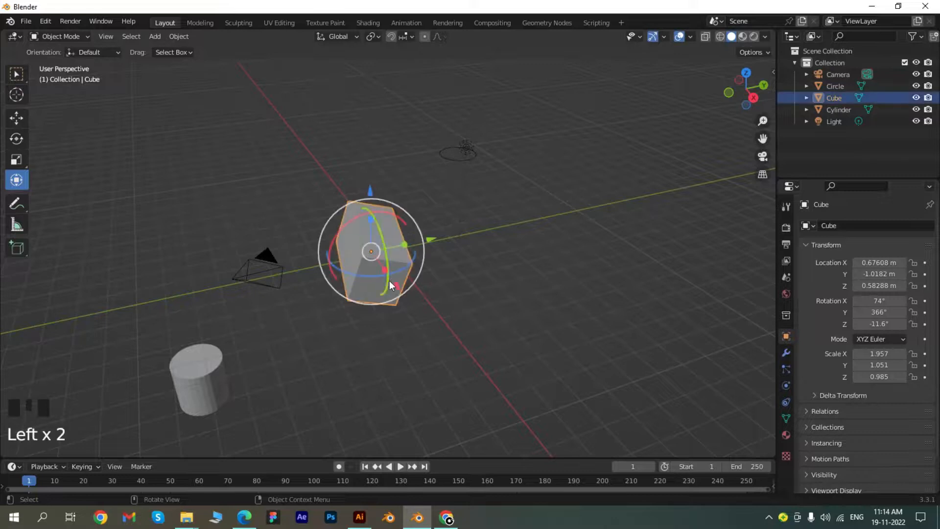
{"action": "key", "text": "g"}
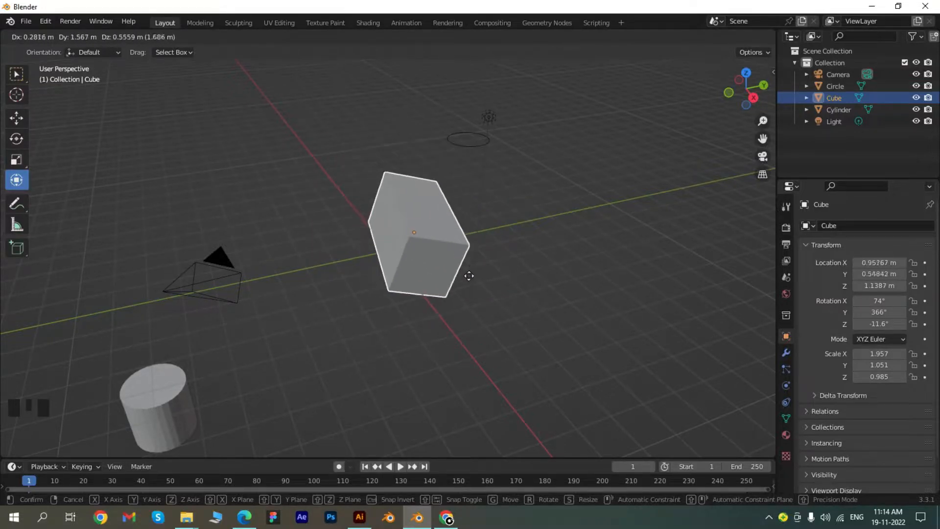
{"action": "left_click", "coordinate": [442, 272]}
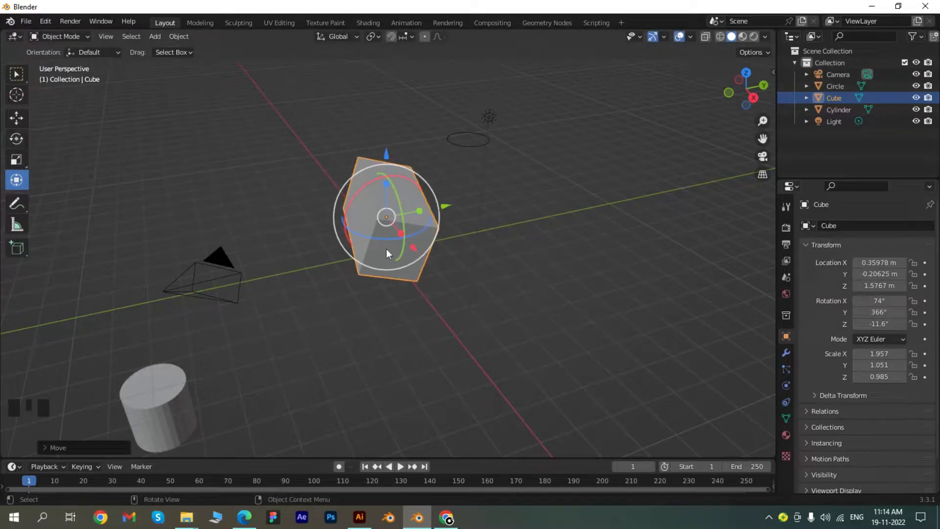
{"action": "key", "text": "r"}
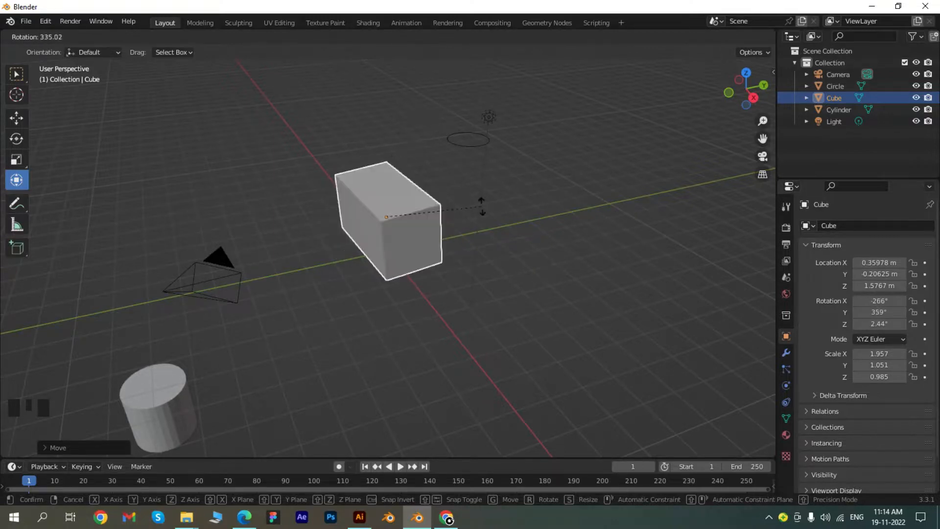
{"action": "left_click", "coordinate": [454, 171]}
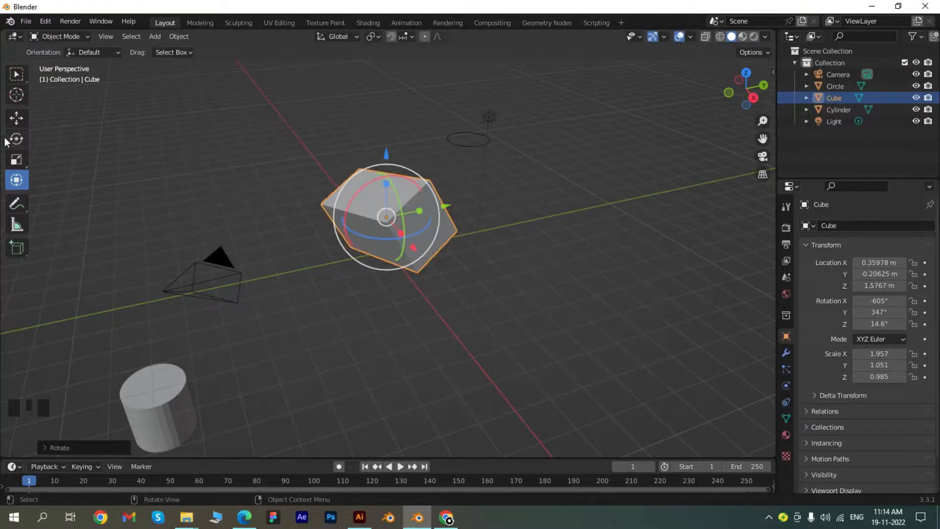
Resize the cube with the Scale and Transform tools to a scale of about 1.373, 1.209, 1.300
{"action": "left_click", "coordinate": [20, 163]}
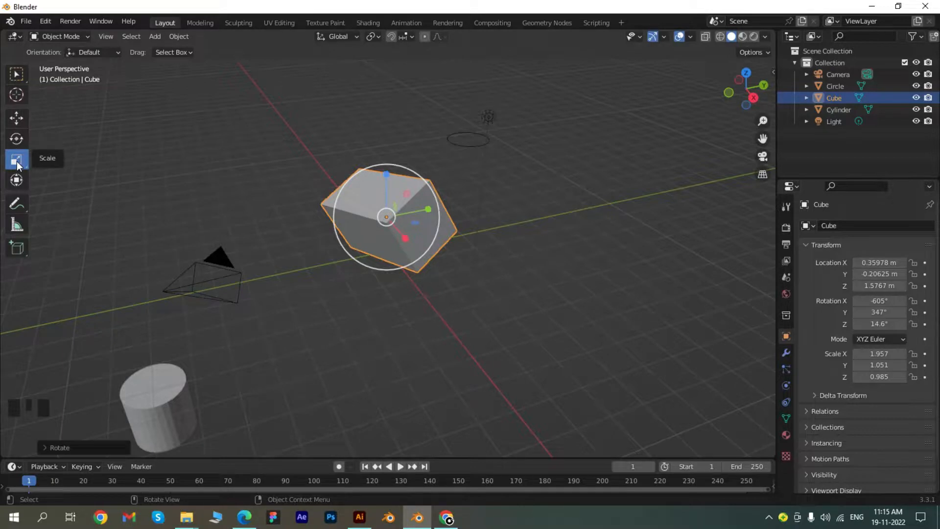
{"action": "left_click_drag", "start_coordinate": [428, 209], "coordinate": [453, 206]}
{"action": "mouse_move", "coordinate": [407, 245]}
{"action": "left_mouse_down"}
{"action": "mouse_move", "coordinate": [431, 262]}
{"action": "mouse_move", "coordinate": [414, 250]}
{"action": "left_mouse_up"}
{"action": "left_click", "coordinate": [16, 181]}
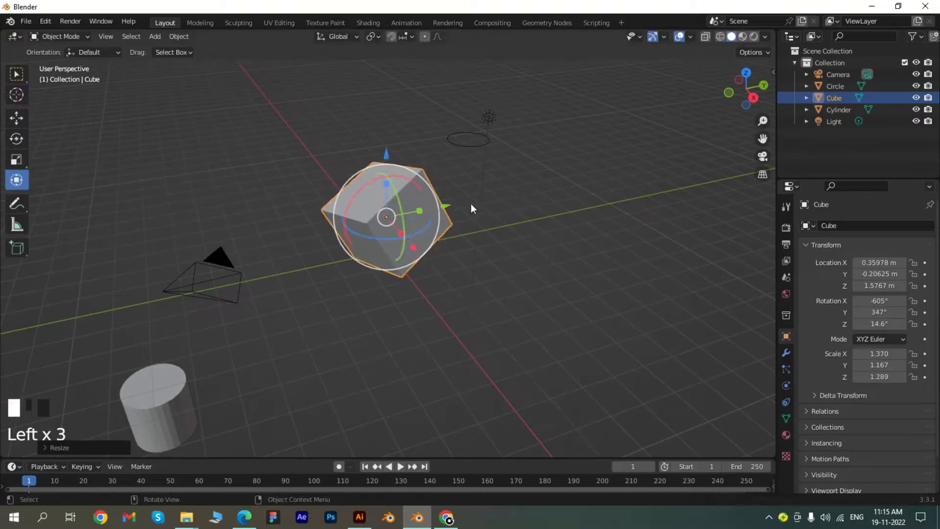
{"action": "mouse_move", "coordinate": [389, 188]}
{"action": "left_mouse_down"}
{"action": "mouse_move", "coordinate": [389, 142]}
{"action": "mouse_move", "coordinate": [387, 181]}
{"action": "left_mouse_up"}
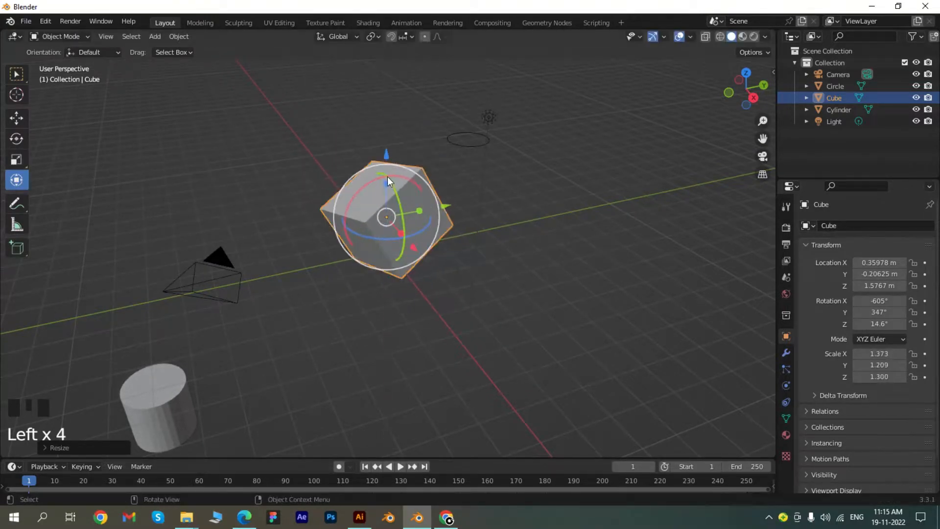
Compare the Local and Global transform orientations on the cube, ending on Global with the cube selected
{"action": "left_click", "coordinate": [352, 35]}
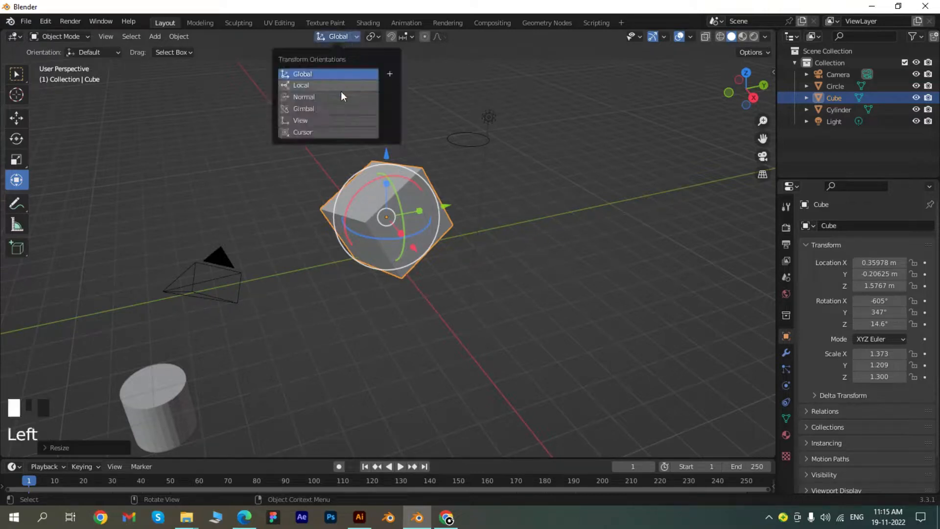
{"action": "left_click", "coordinate": [299, 87]}
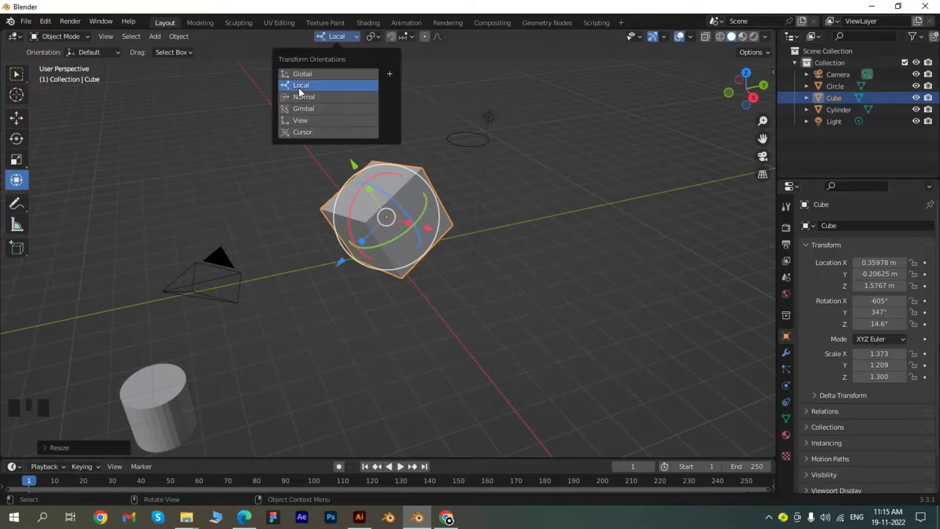
{"action": "left_click", "coordinate": [314, 76]}
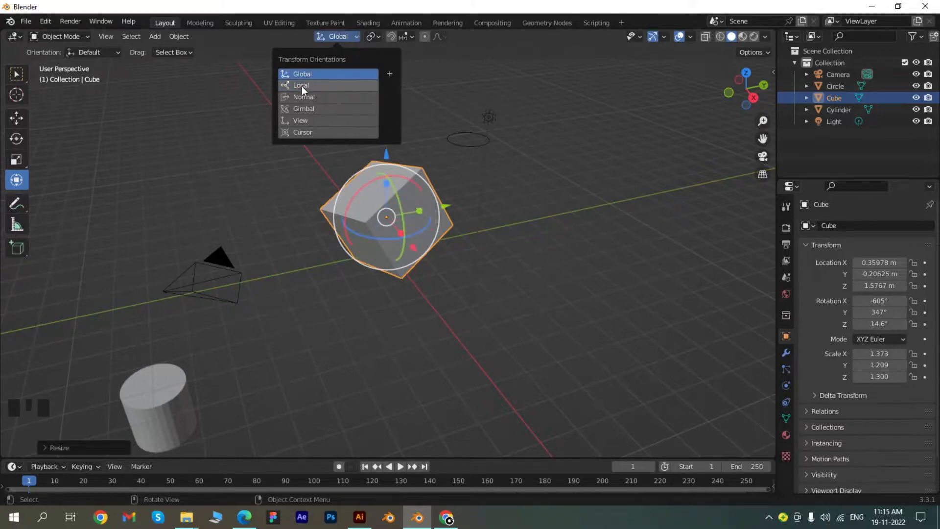
{"action": "left_click", "coordinate": [301, 86]}
{"action": "left_click", "coordinate": [316, 77]}
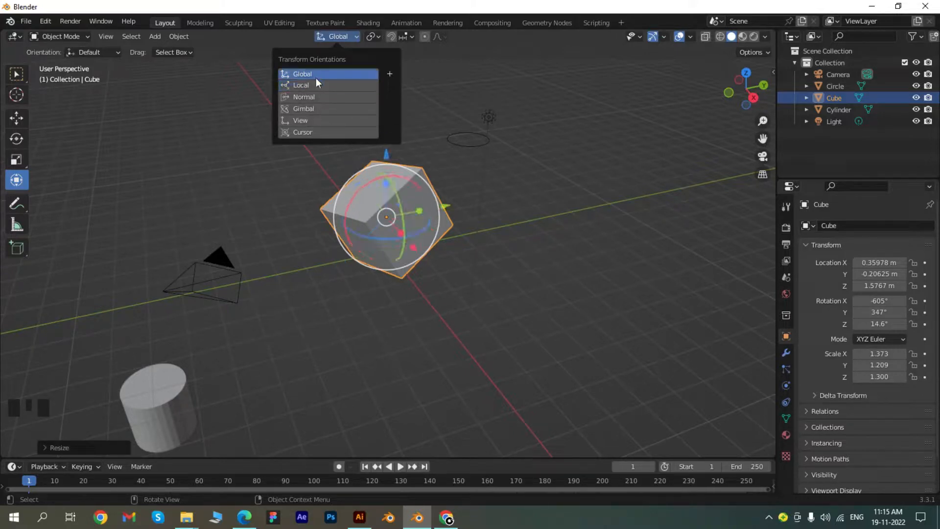
{"action": "left_click", "coordinate": [683, 253]}
{"action": "left_click", "coordinate": [380, 183]}
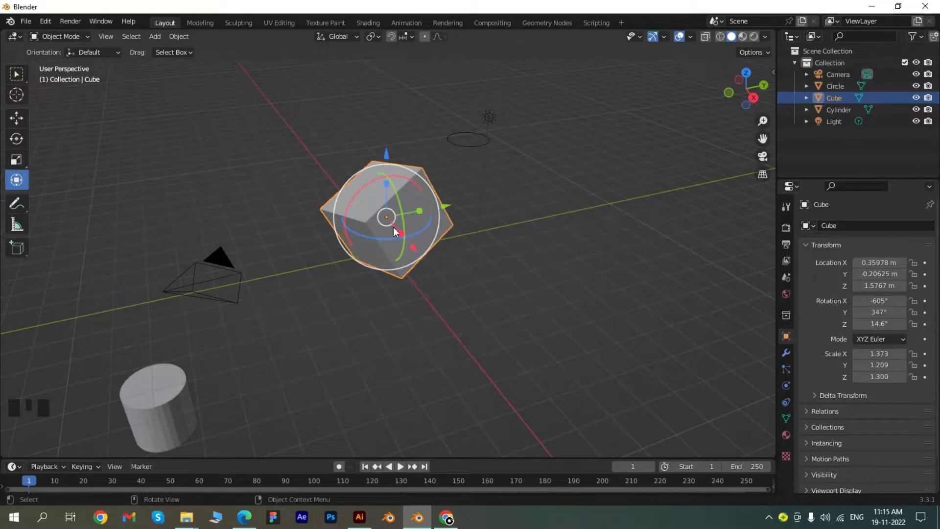
Scale the cube along its local X axis to about 0.724 using Local orientation, and return the orientation to Global
{"action": "left_click", "coordinate": [342, 38]}
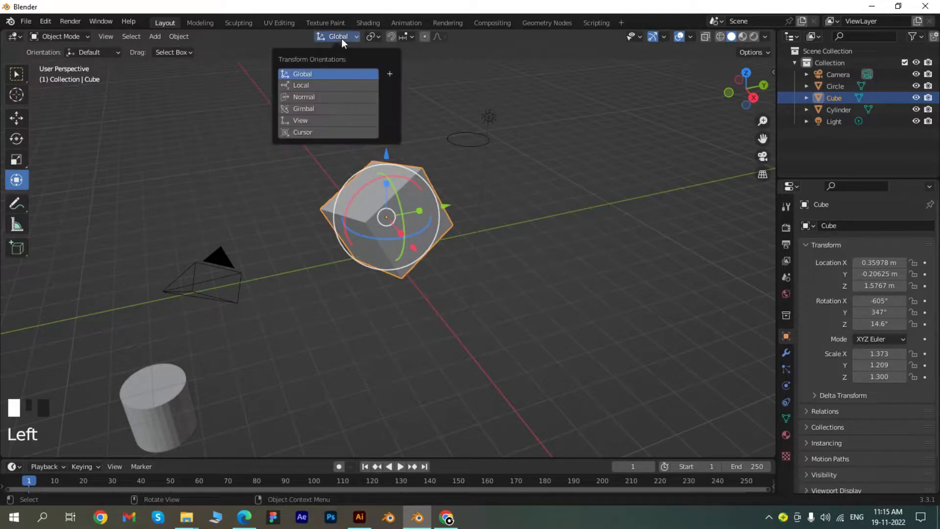
{"action": "left_click", "coordinate": [311, 85]}
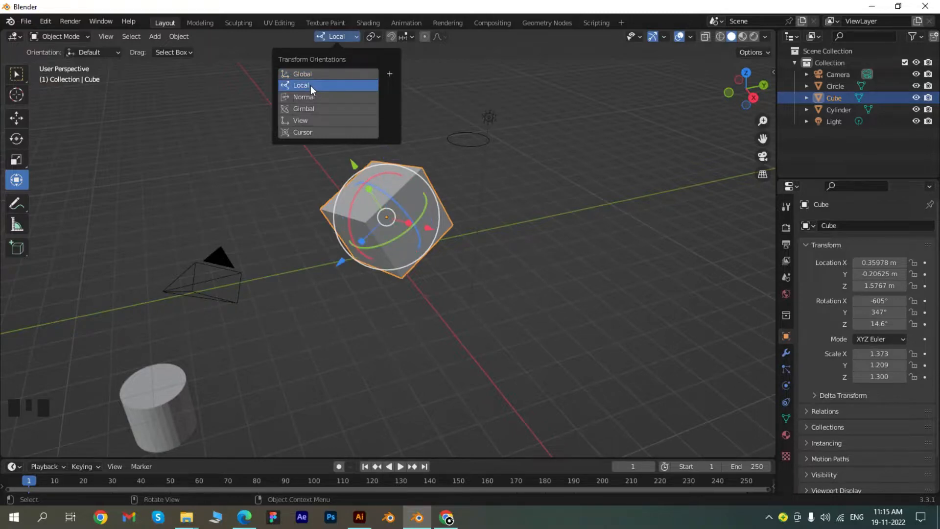
{"action": "mouse_move", "coordinate": [409, 221]}
{"action": "left_mouse_down"}
{"action": "mouse_move", "coordinate": [422, 217]}
{"action": "mouse_move", "coordinate": [406, 217]}
{"action": "left_mouse_up"}
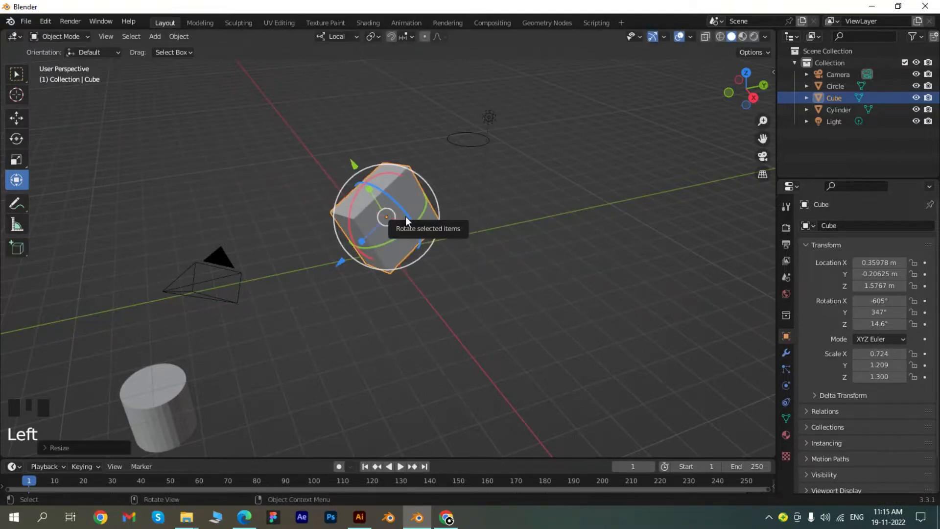
{"action": "left_click", "coordinate": [337, 36]}
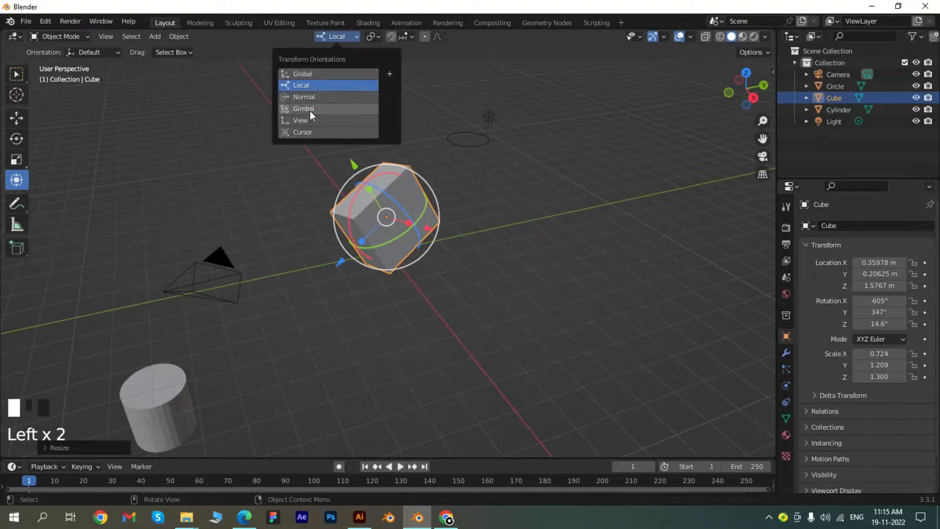
{"action": "left_click", "coordinate": [315, 71]}
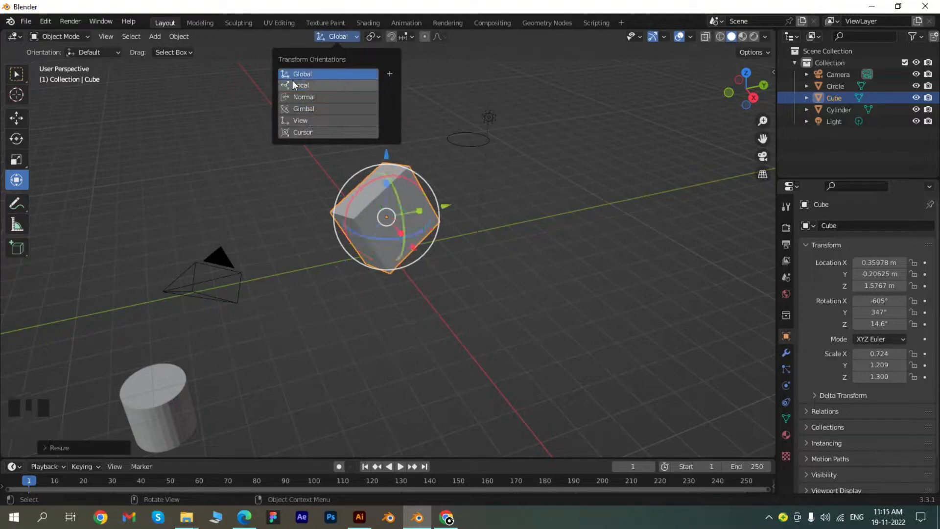
Deselect the cube and draw a freehand annotation stroke just below it with the Annotate tool
{"action": "left_click", "coordinate": [604, 196]}
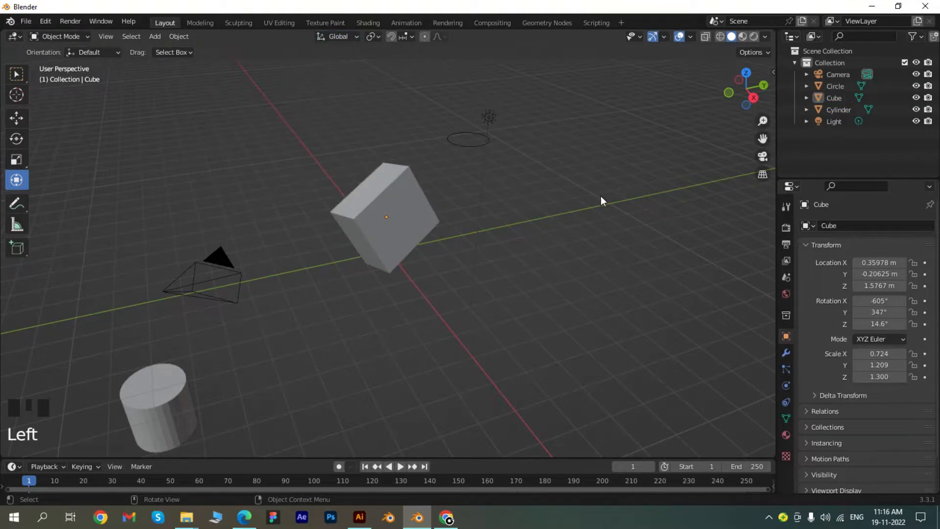
{"action": "left_click", "coordinate": [16, 203]}
{"action": "mouse_move", "coordinate": [366, 276]}
{"action": "left_mouse_down"}
{"action": "mouse_move", "coordinate": [376, 268]}
{"action": "mouse_move", "coordinate": [449, 288]}
{"action": "mouse_move", "coordinate": [483, 261]}
{"action": "left_mouse_up"}
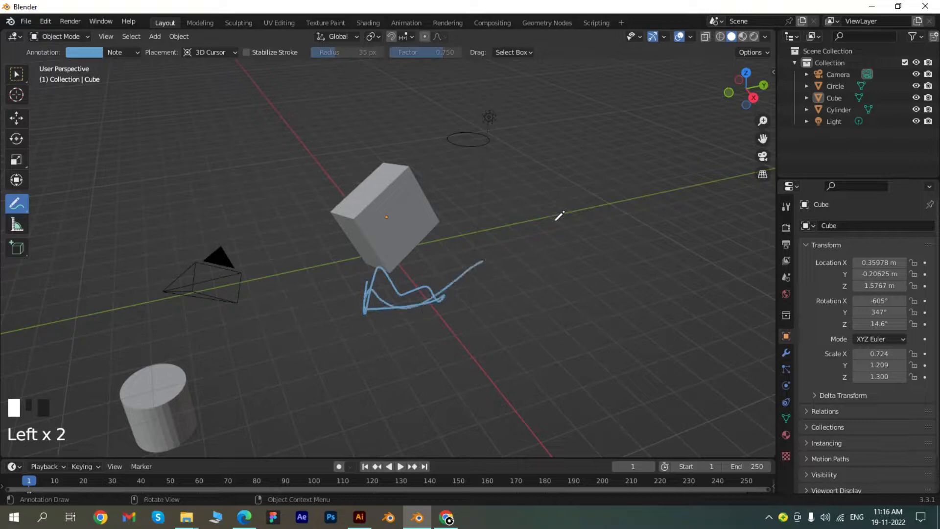
Measure a short edge of the cube, a diagonal line across its face and a stretch of the green Y axis
{"action": "left_click", "coordinate": [18, 225]}
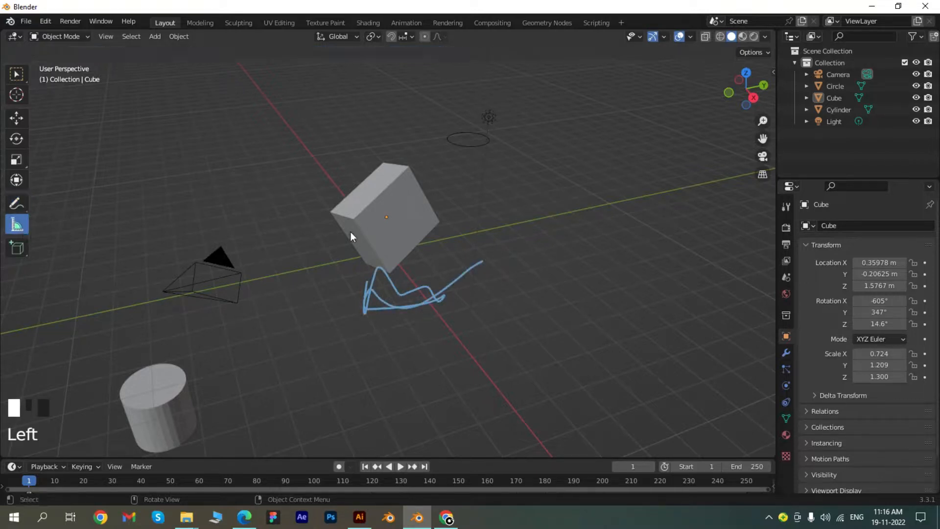
{"action": "left_click_drag", "start_coordinate": [333, 220], "coordinate": [403, 262]}
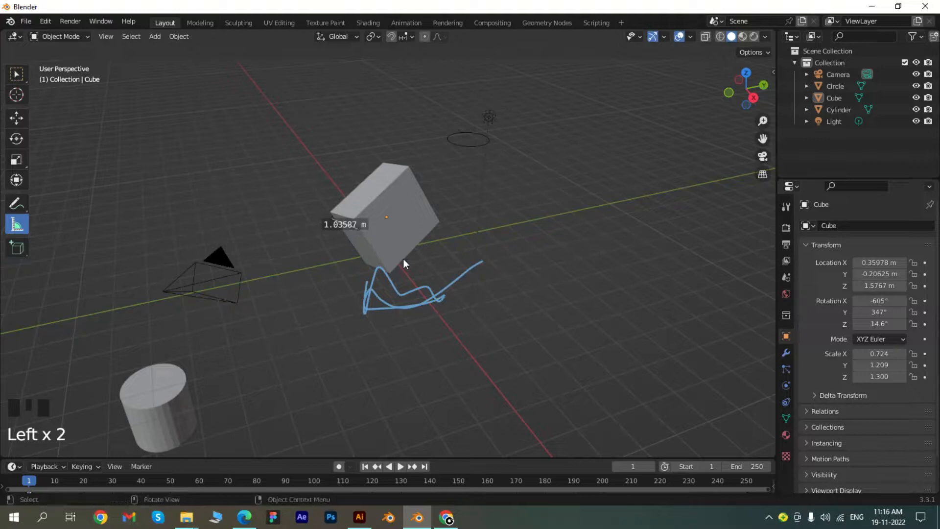
{"action": "left_click_drag", "start_coordinate": [417, 178], "coordinate": [369, 234]}
{"action": "left_click_drag", "start_coordinate": [530, 219], "coordinate": [608, 201]}
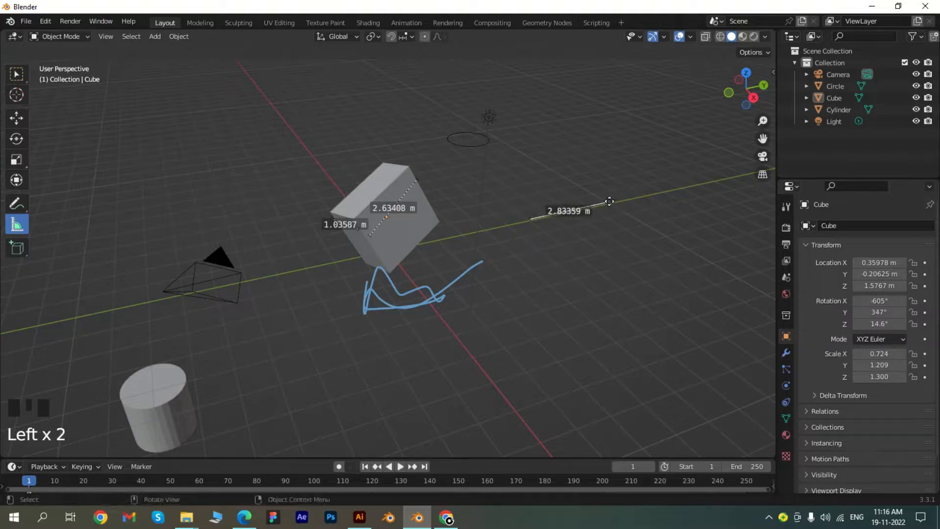
Draw a large new cube behind the camera with the Add Cube tool, centred at about X -17.44, Y -4.84, Z -1.02 m
{"action": "left_click", "coordinate": [21, 249]}
{"action": "left_click_drag", "start_coordinate": [152, 170], "coordinate": [275, 205]}
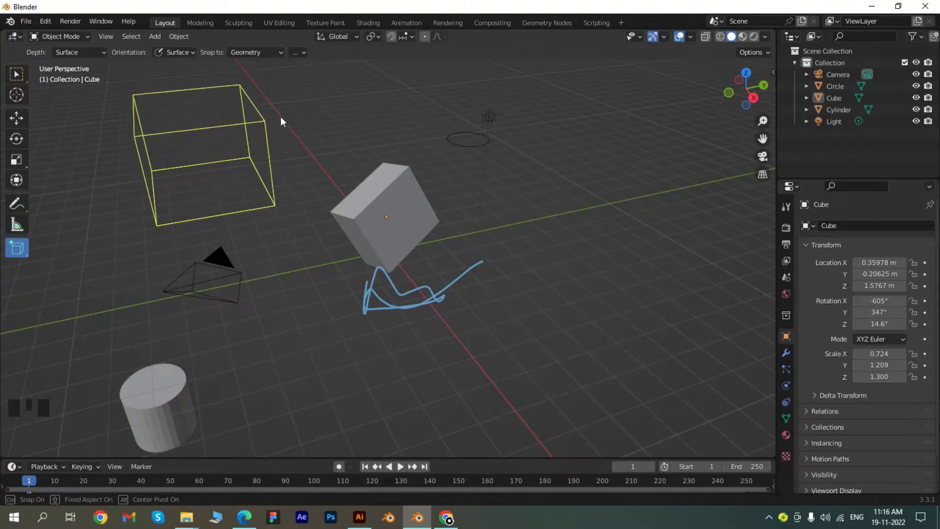
{"action": "left_click", "coordinate": [281, 102]}
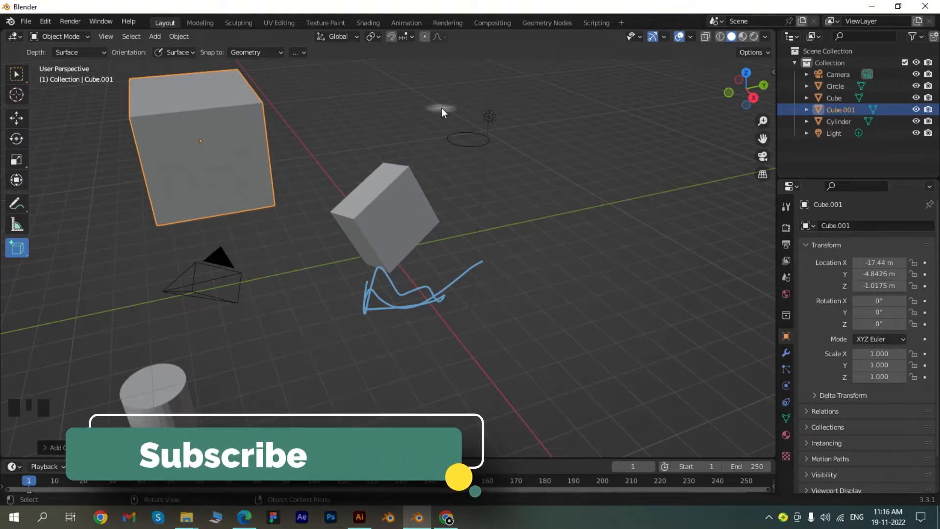
Draw a large cone beside the green Y axis with the Add Cone tool, centred at about X 0.88, Y 12.41, Z -1.27 m
{"action": "left_click", "coordinate": [28, 255]}
{"action": "left_click", "coordinate": [25, 256]}
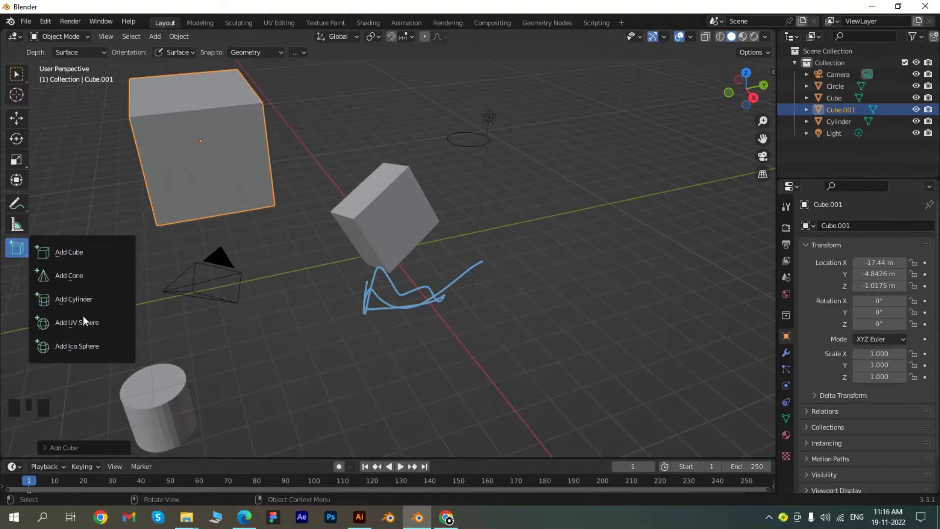
{"action": "left_click", "coordinate": [80, 277]}
{"action": "left_click_drag", "start_coordinate": [639, 322], "coordinate": [653, 249]}
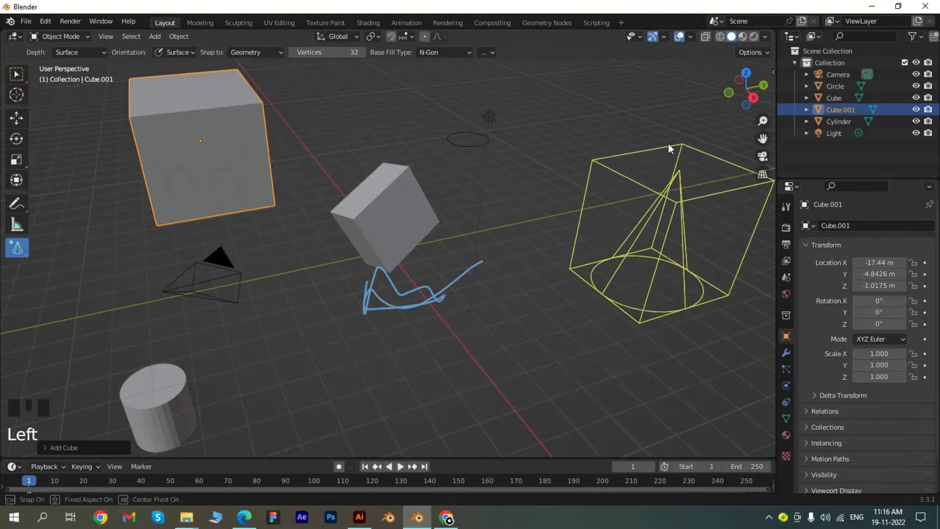
{"action": "left_click", "coordinate": [668, 143]}
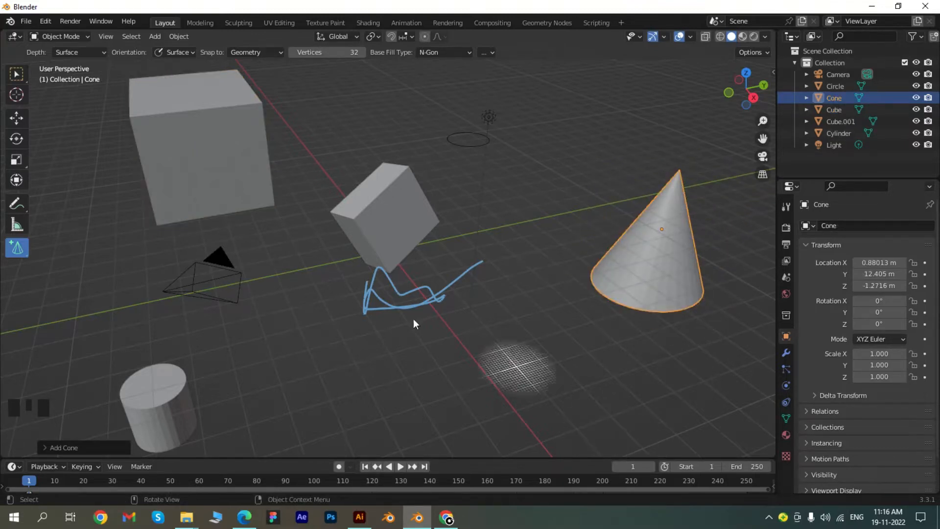
Draw two cylinders with the Add Cylinder tool: a tall one just below the annotation stroke and a small one below the cone
{"action": "left_click", "coordinate": [24, 255]}
{"action": "left_click", "coordinate": [26, 252]}
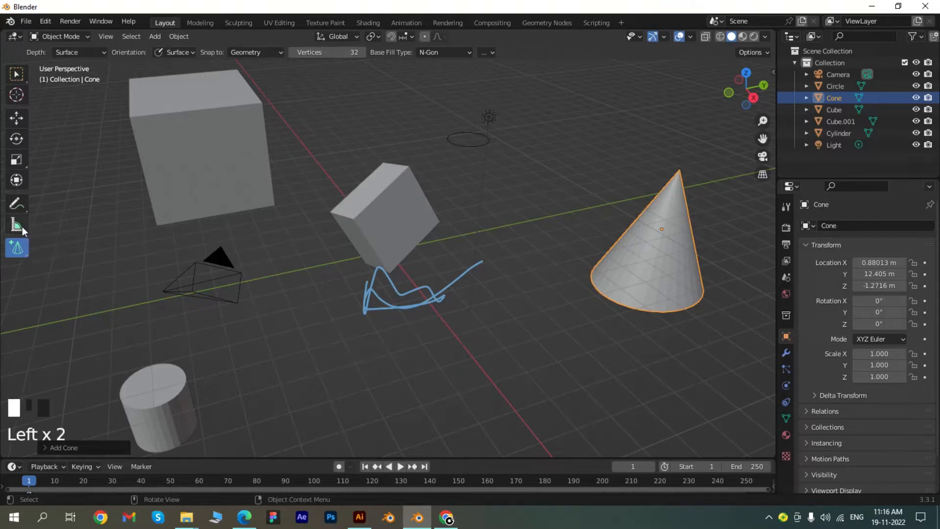
{"action": "left_click", "coordinate": [26, 255]}
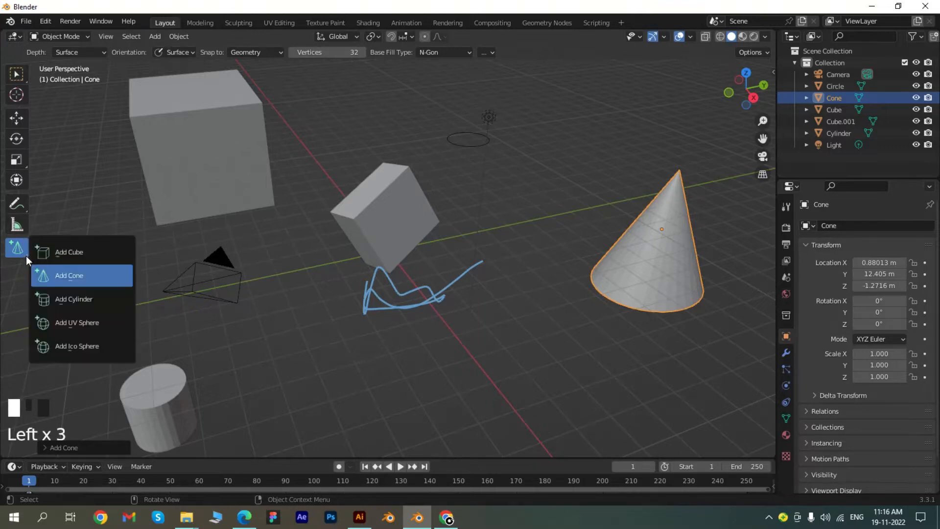
{"action": "left_click", "coordinate": [67, 302]}
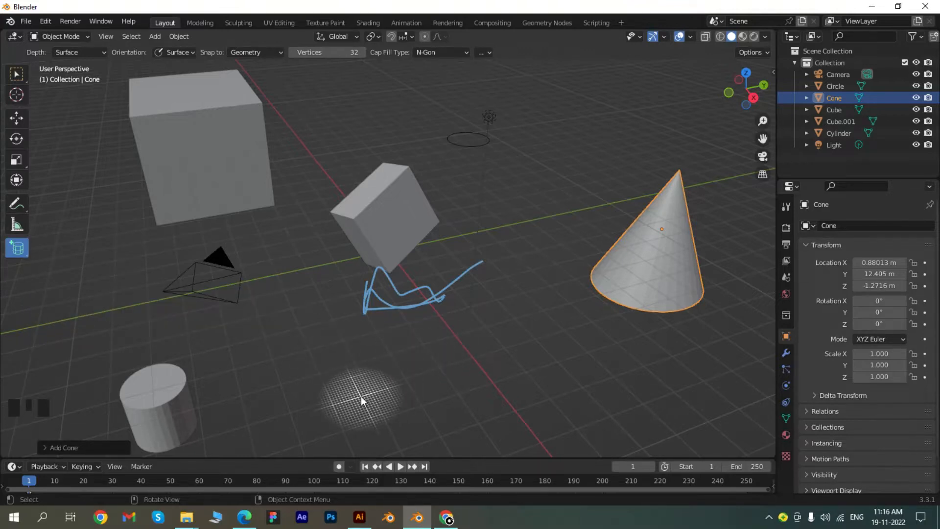
{"action": "left_click_drag", "start_coordinate": [369, 389], "coordinate": [448, 407]}
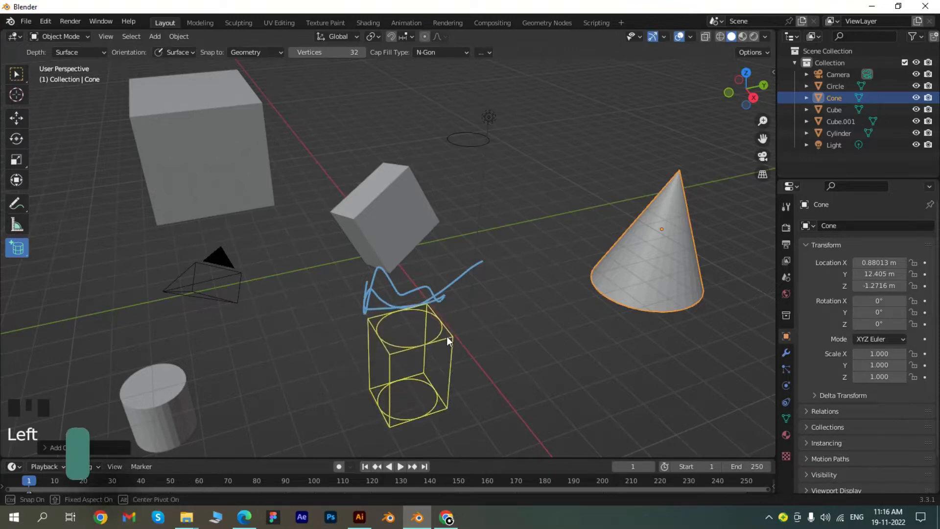
{"action": "left_click", "coordinate": [447, 337]}
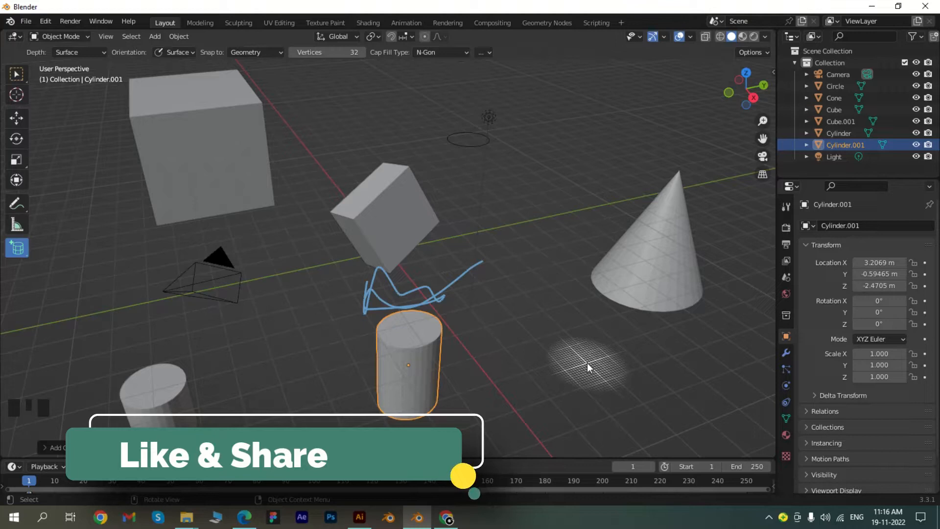
{"action": "left_click_drag", "start_coordinate": [588, 351], "coordinate": [616, 370]}
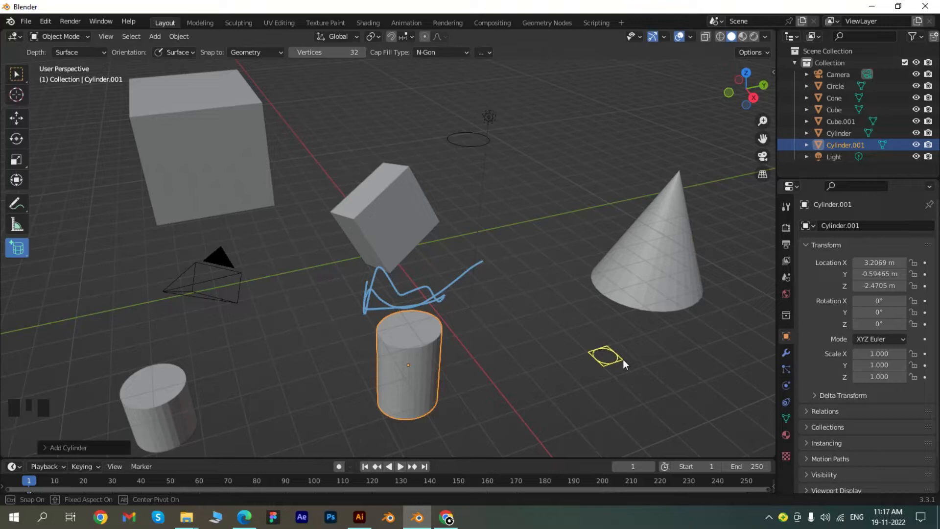
{"action": "left_click", "coordinate": [629, 328]}
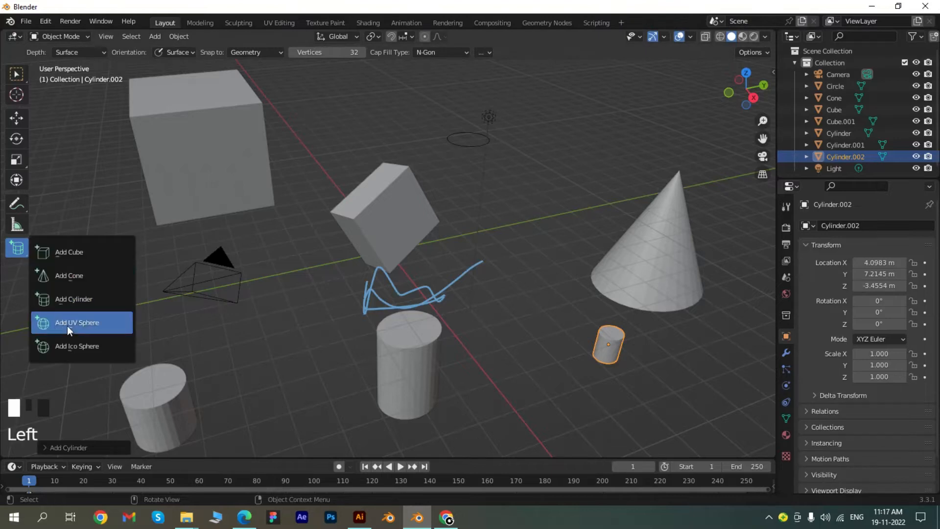
Draw a UV sphere between the light and the large cone, and switch to the Add Cone tool
{"action": "left_click", "coordinate": [69, 325]}
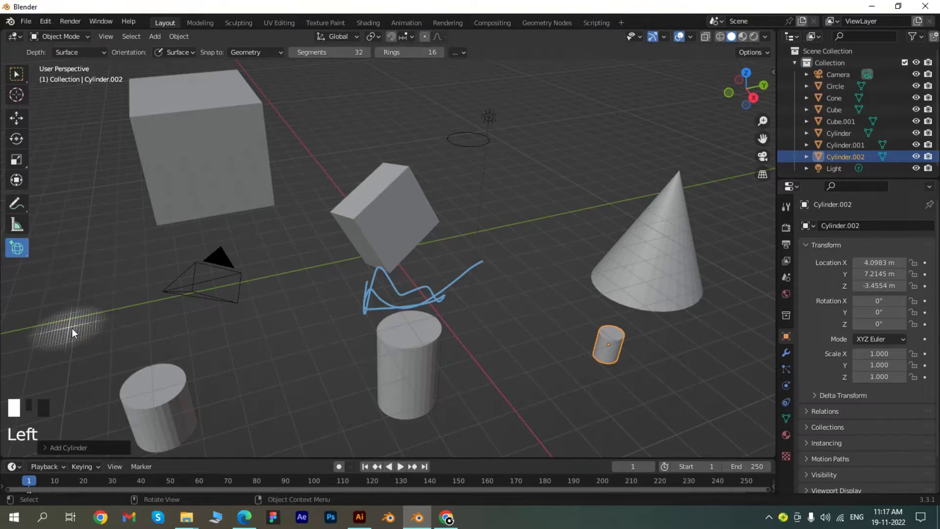
{"action": "left_click", "coordinate": [621, 110]}
{"action": "left_click", "coordinate": [25, 254]}
{"action": "left_click", "coordinate": [60, 275]}
Draw an ico sphere with 2 subdivisions between the camera and the tall cylinder, centred at about X -0.33, Y -3.16, Z -2.38 m
{"action": "left_click", "coordinate": [26, 255]}
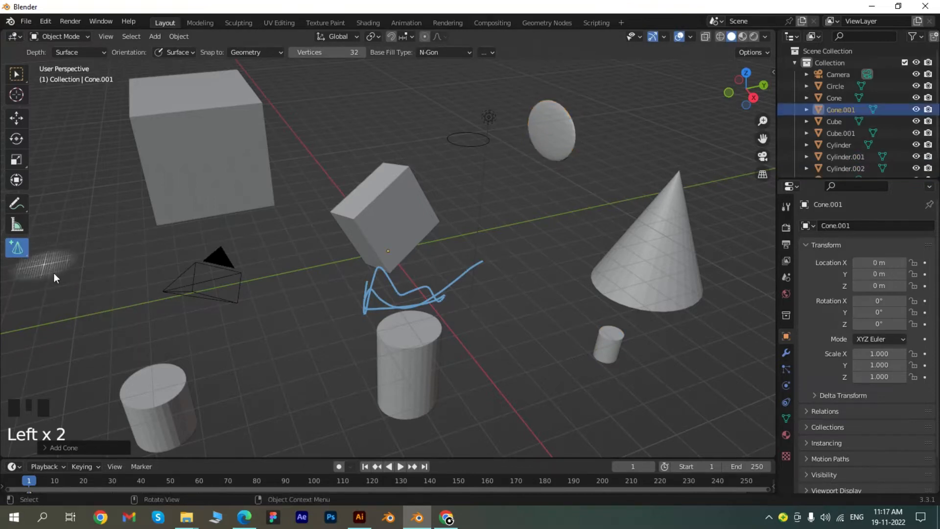
{"action": "left_click", "coordinate": [26, 255]}
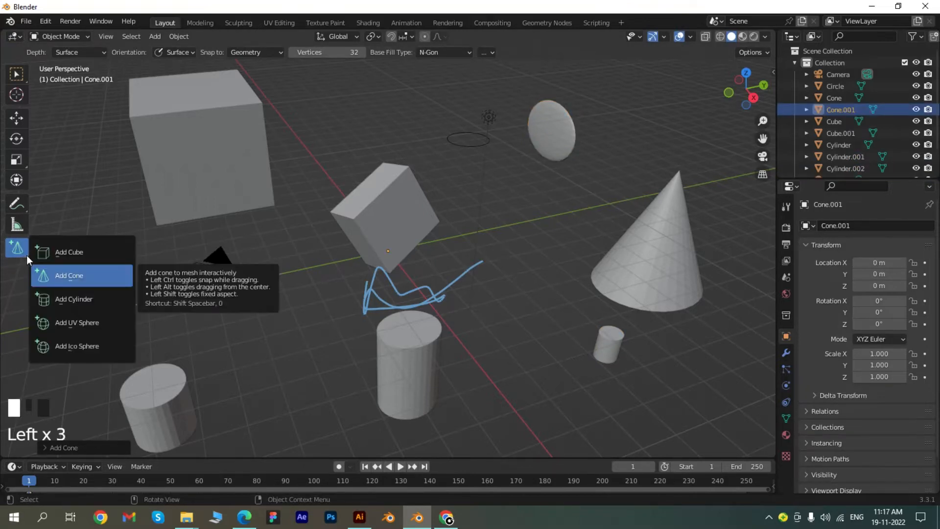
{"action": "left_click", "coordinate": [27, 255]}
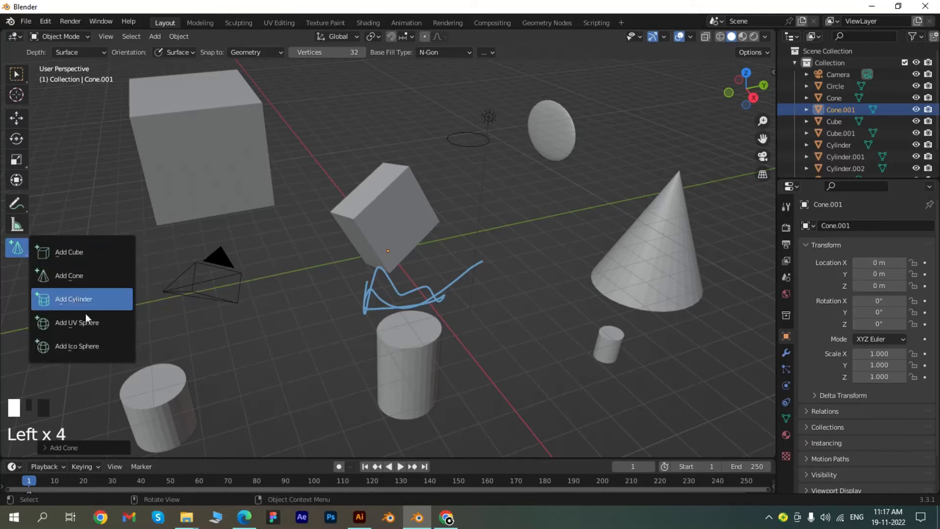
{"action": "left_click", "coordinate": [88, 345]}
{"action": "left_click_drag", "start_coordinate": [336, 361], "coordinate": [342, 335]}
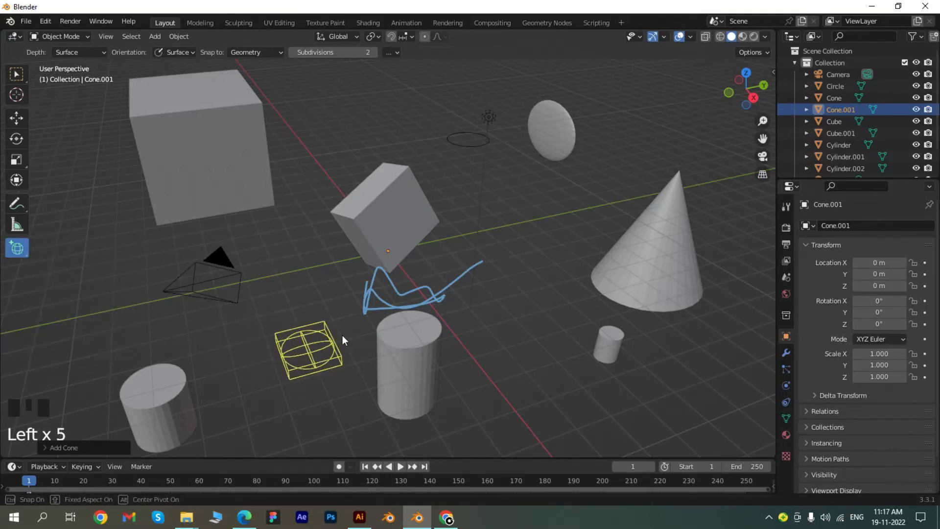
{"action": "left_click", "coordinate": [346, 277]}
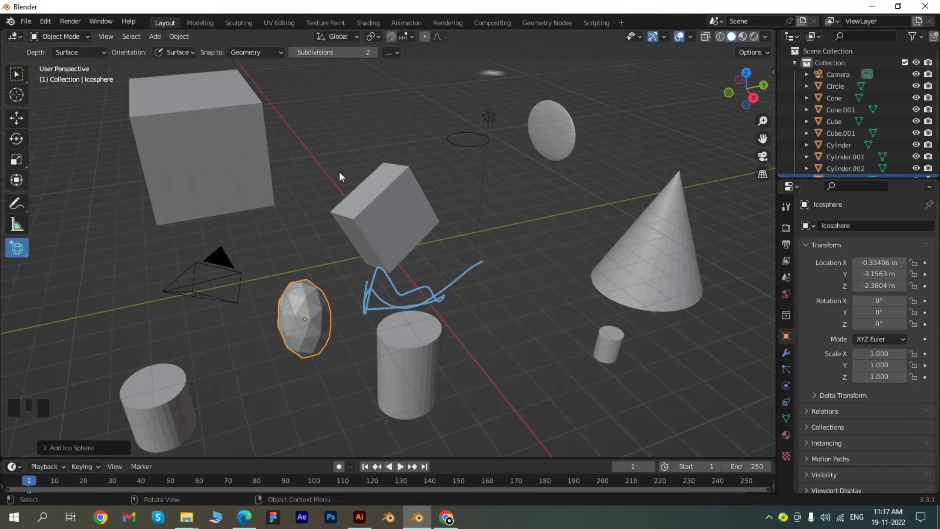
Browse the kinds of objects that can be added to the scene, and switch to the Select Box tool
{"action": "left_click", "coordinate": [157, 38]}
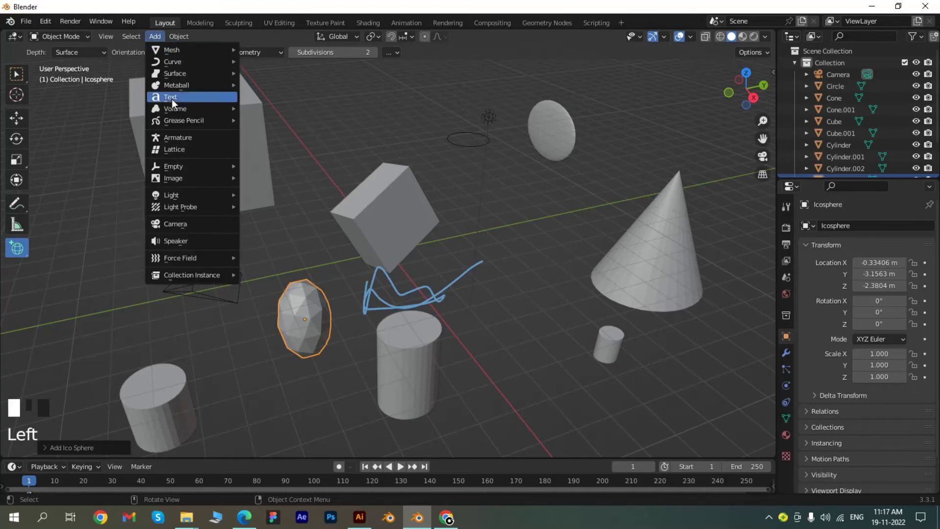
{"action": "left_click", "coordinate": [179, 36]}
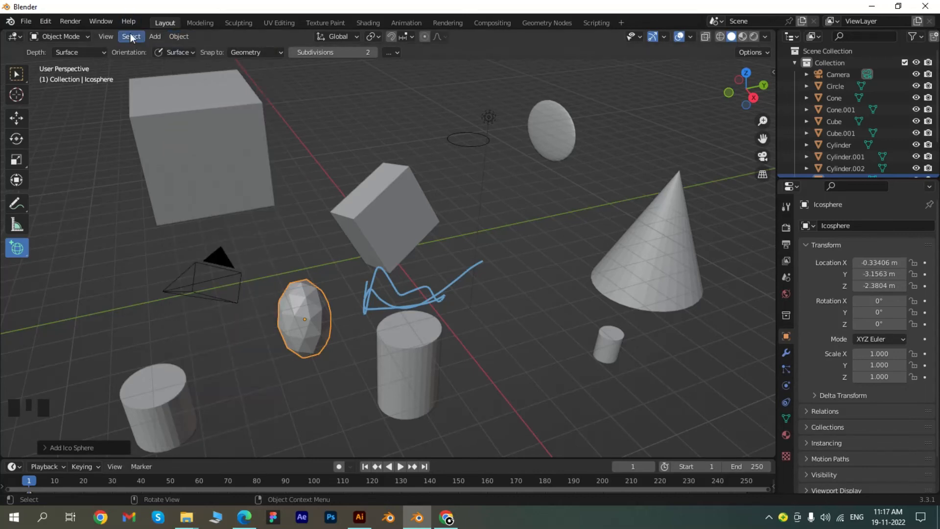
{"action": "left_click", "coordinate": [17, 75]}
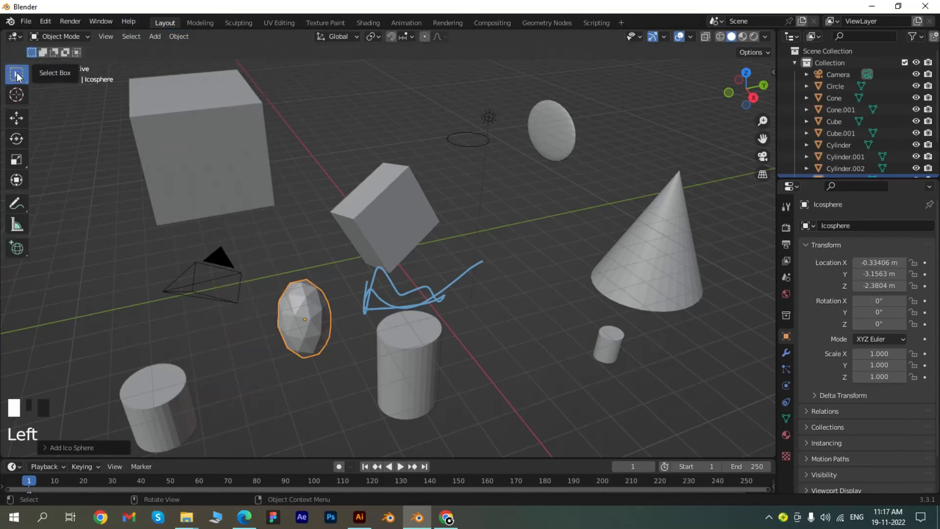